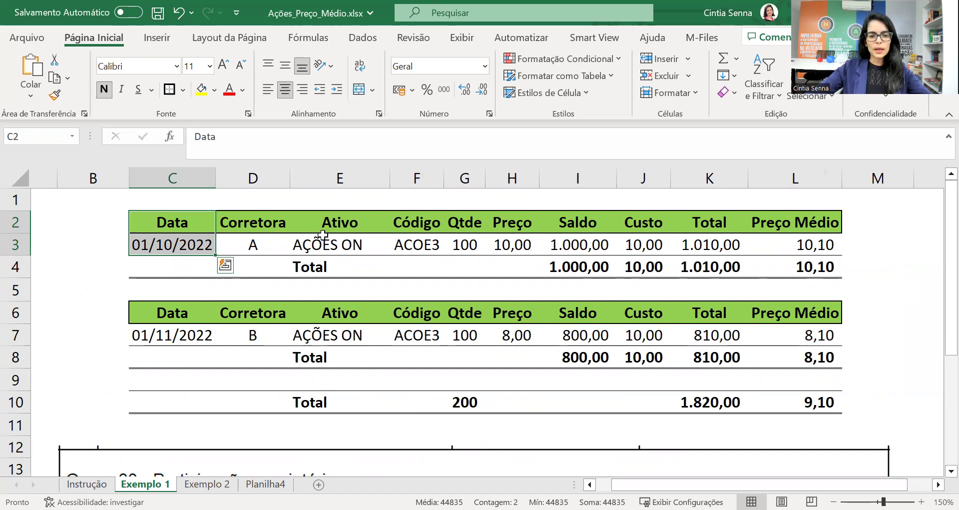
Step: Review the 01/10/2022 purchase in row 3 of Exemplo 1, from asset, quantity and broker through cost, total and average price
click(348, 244)
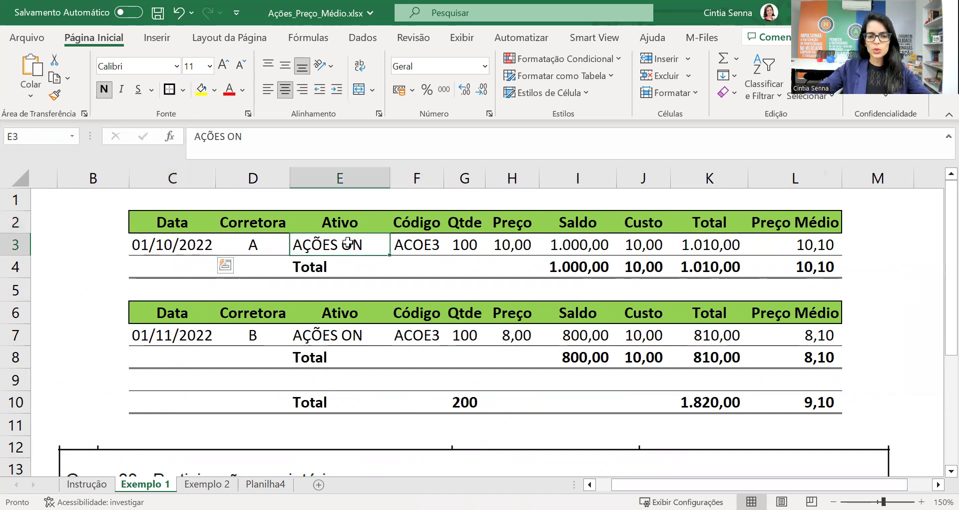
click(440, 248)
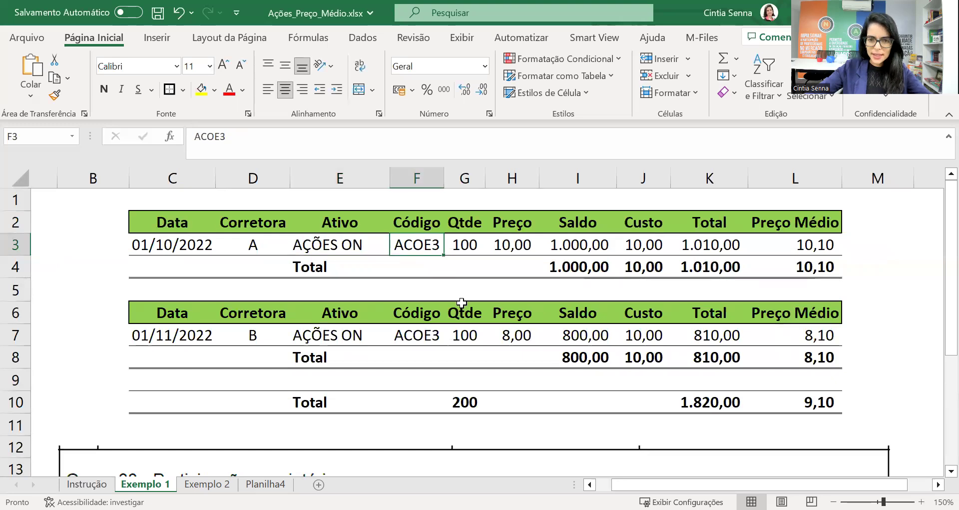
click(466, 245)
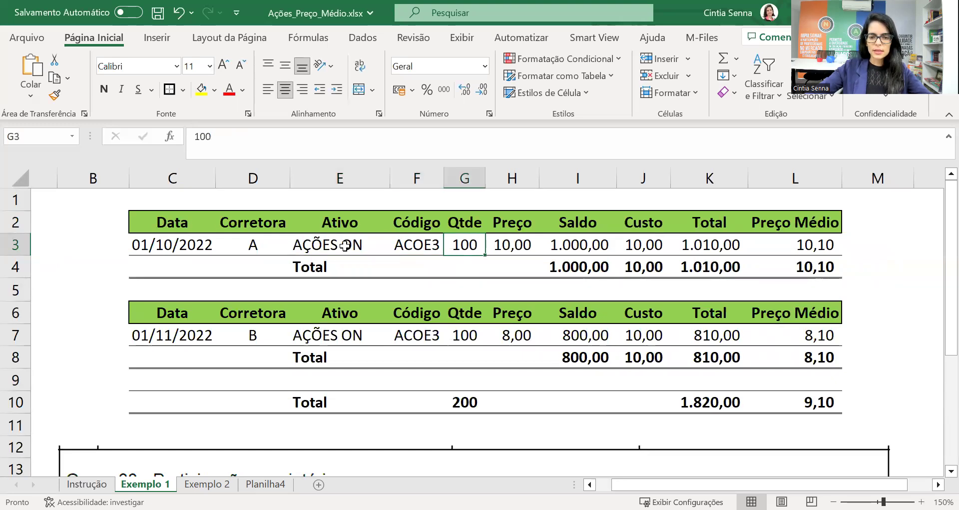
click(503, 243)
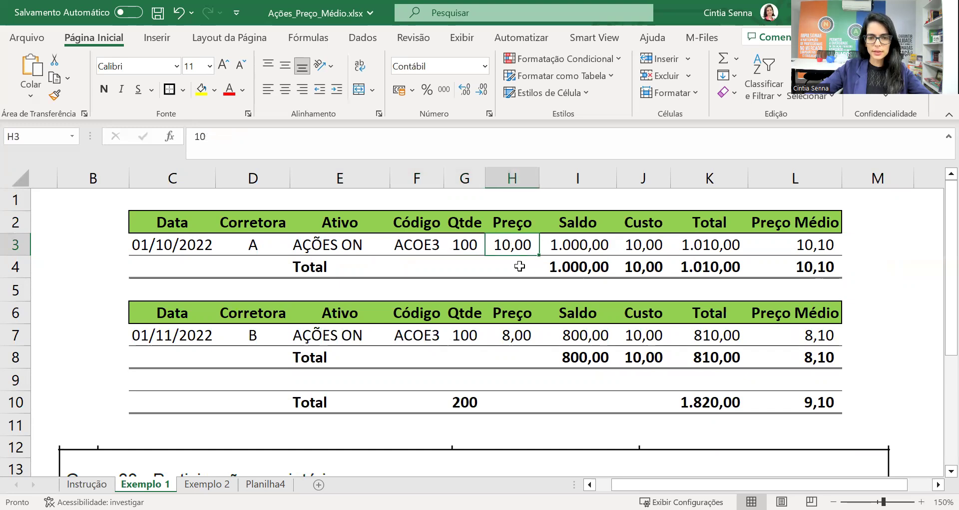
drag(272, 220, 268, 246)
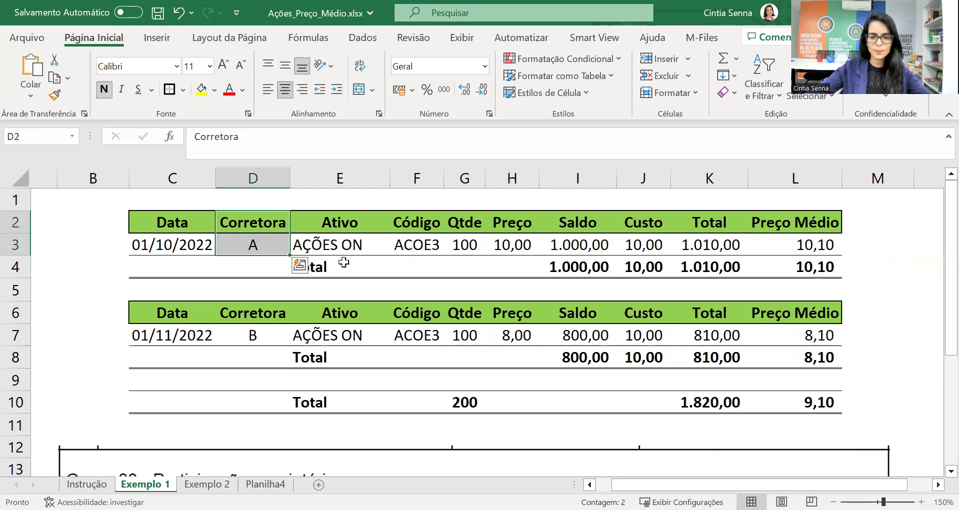
drag(574, 226, 574, 238)
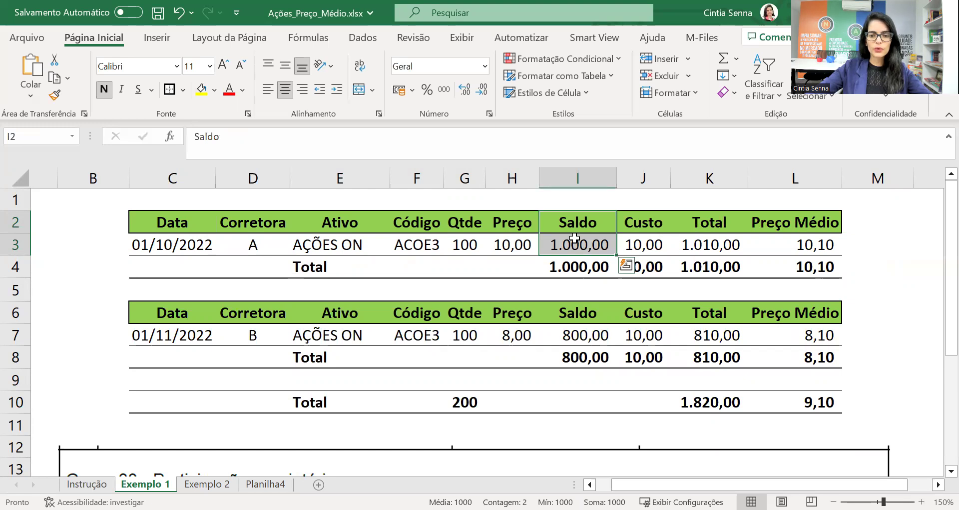
click(641, 247)
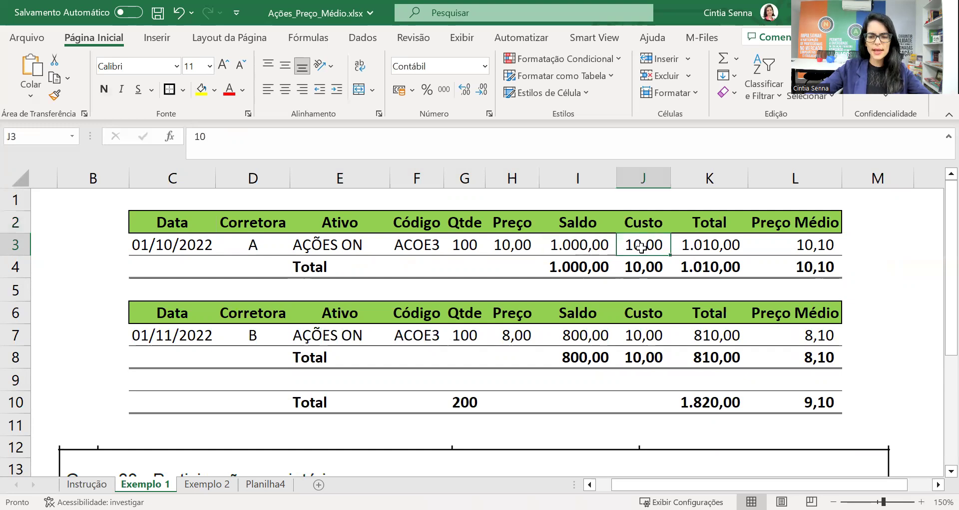
click(696, 242)
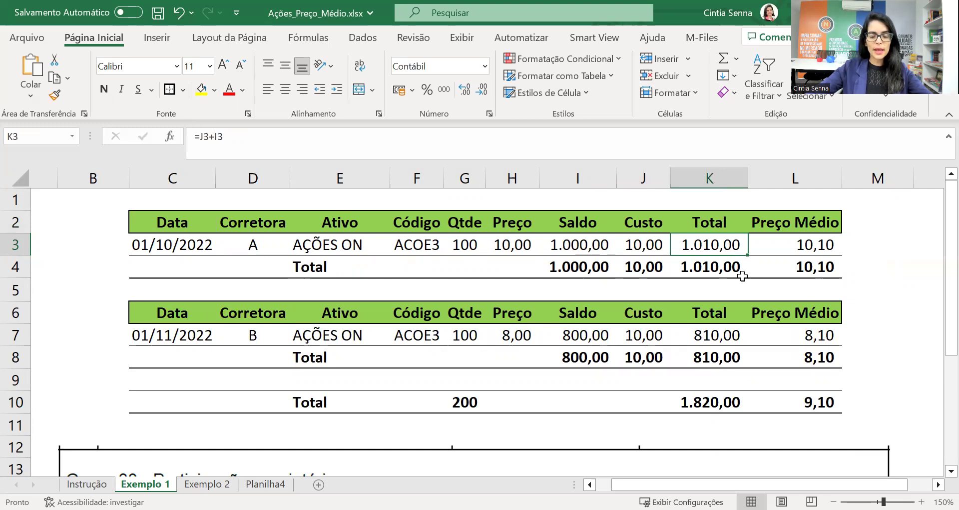
drag(814, 220, 815, 256)
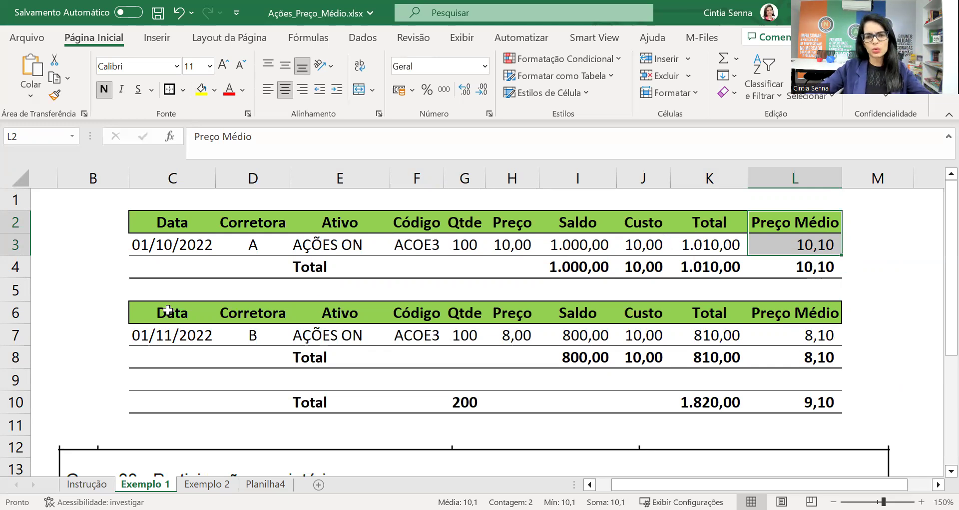
Step: Review the 01/11/2022 purchase through corretora B in row 7, including quantity, balance, cost, total and average price
click(168, 334)
drag(245, 316, 267, 334)
drag(460, 314, 466, 335)
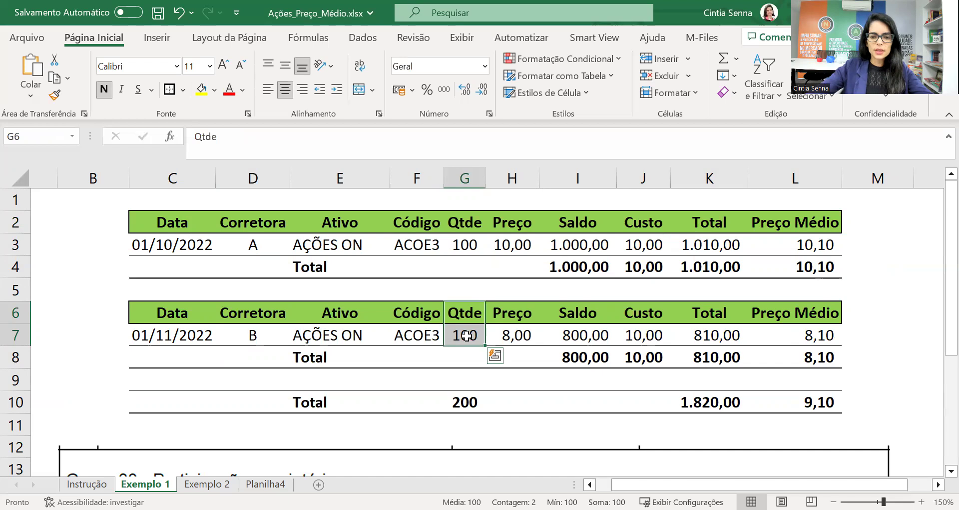
drag(583, 314, 579, 334)
click(466, 340)
click(568, 334)
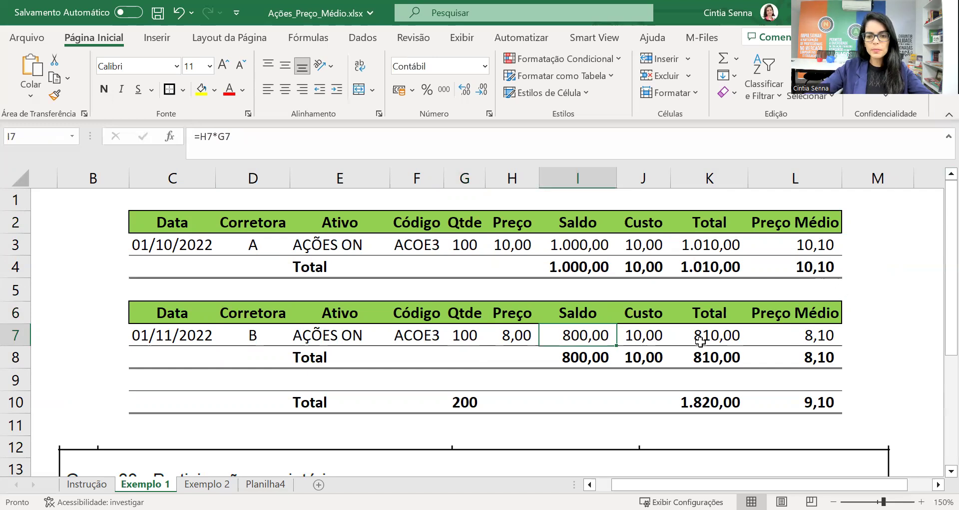
click(663, 334)
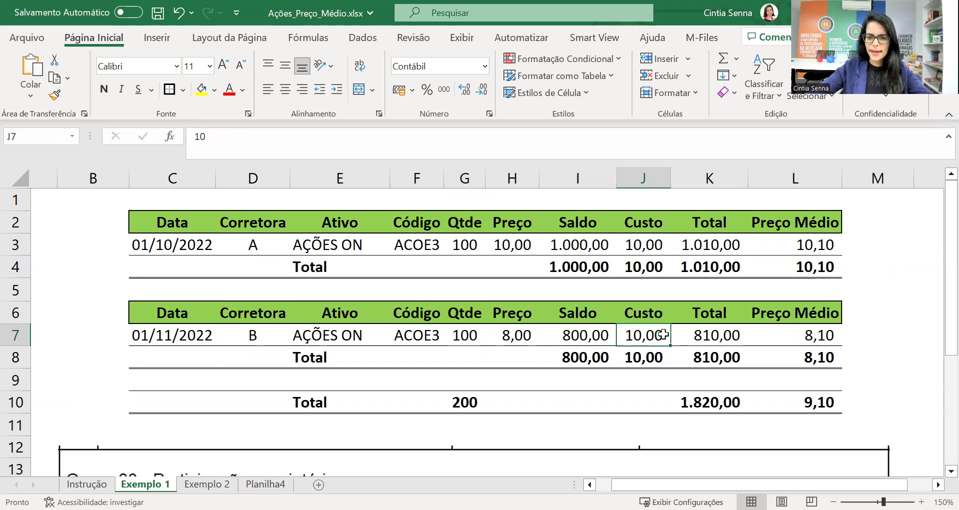
click(719, 332)
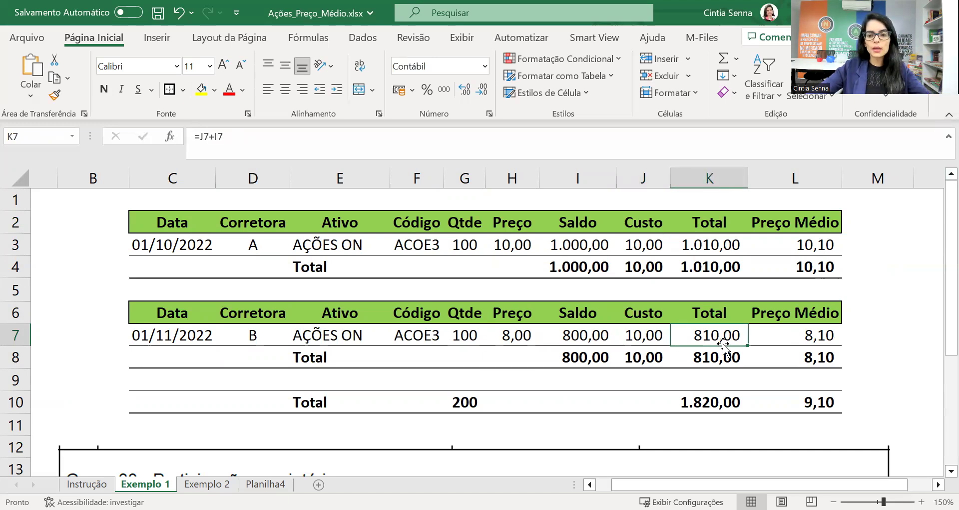
click(822, 334)
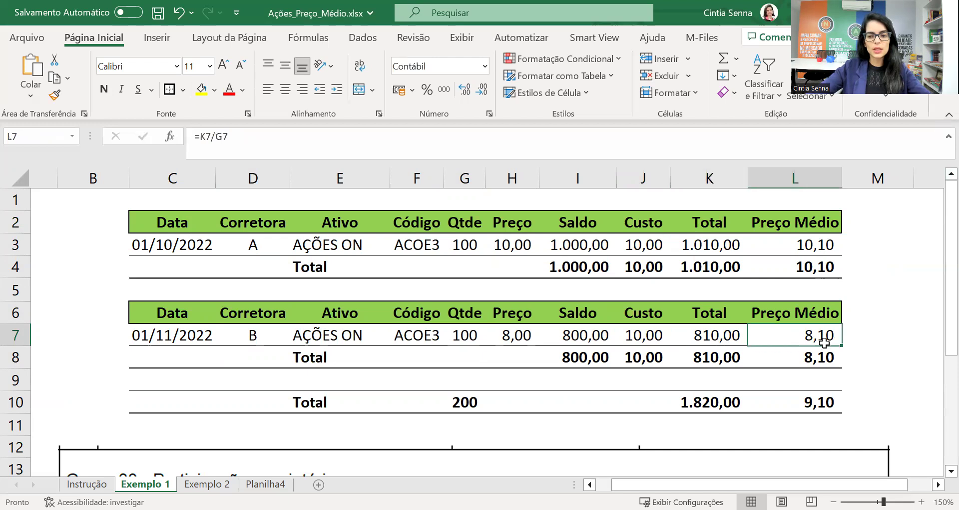
click(895, 348)
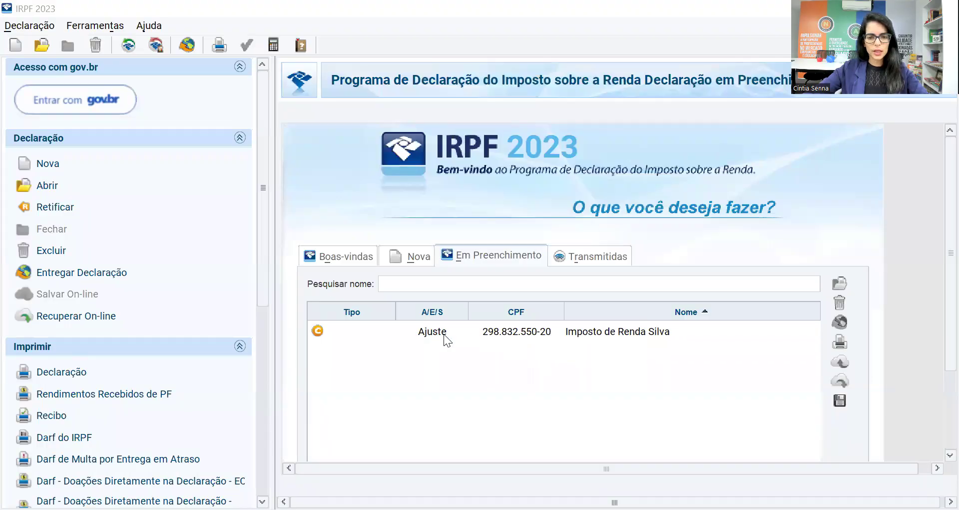
Step: Switch to IRPF 2023, open the in-progress Ajuste declaration and start a new item in Bens e Direitos
double_click(444, 334)
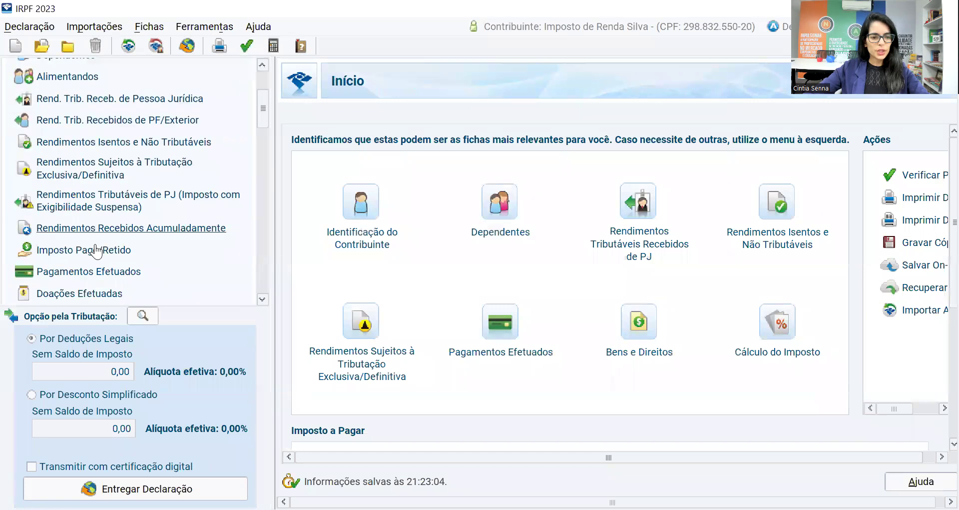
scroll(96, 252, down, 3)
click(90, 269)
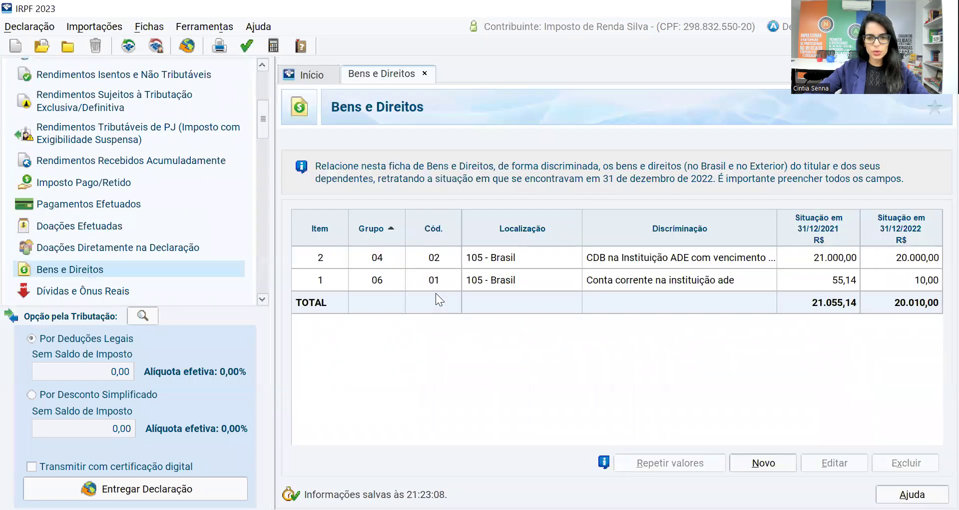
click(763, 462)
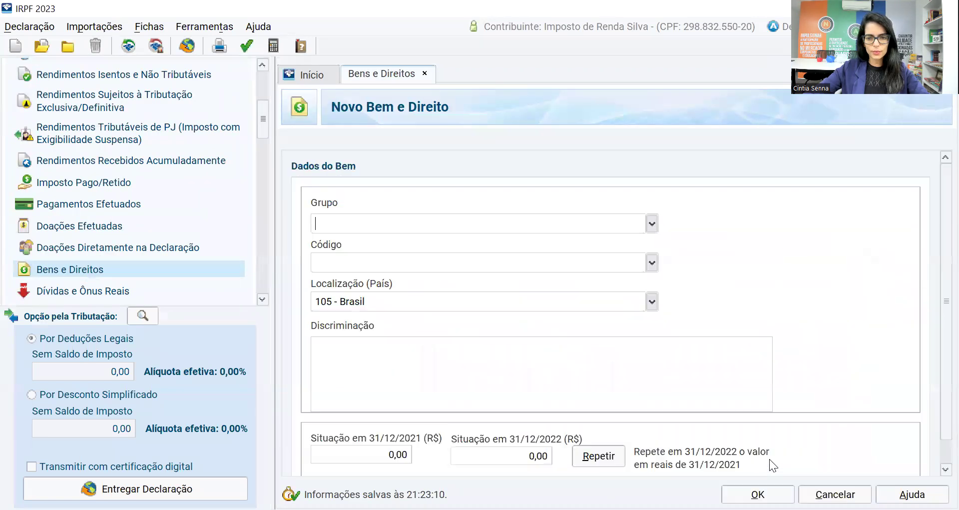
Step: Classify the new asset as group 03 - Participações Societárias with code 01 - Ações (inclusive as listadas em bolsa)
click(651, 225)
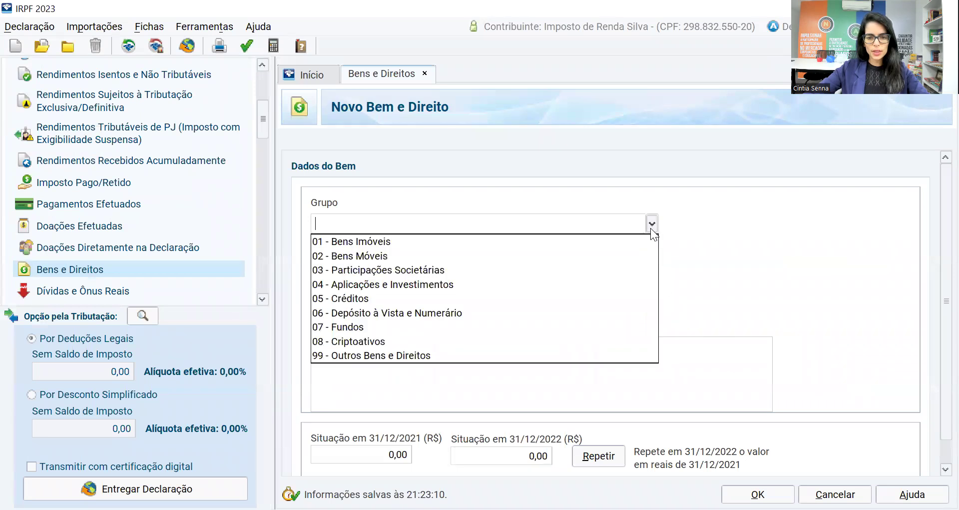
click(380, 270)
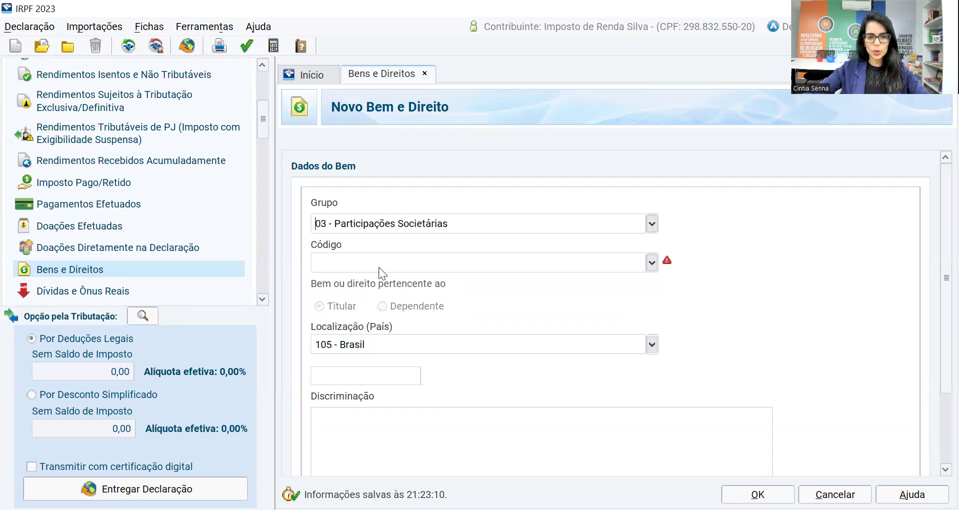
click(653, 262)
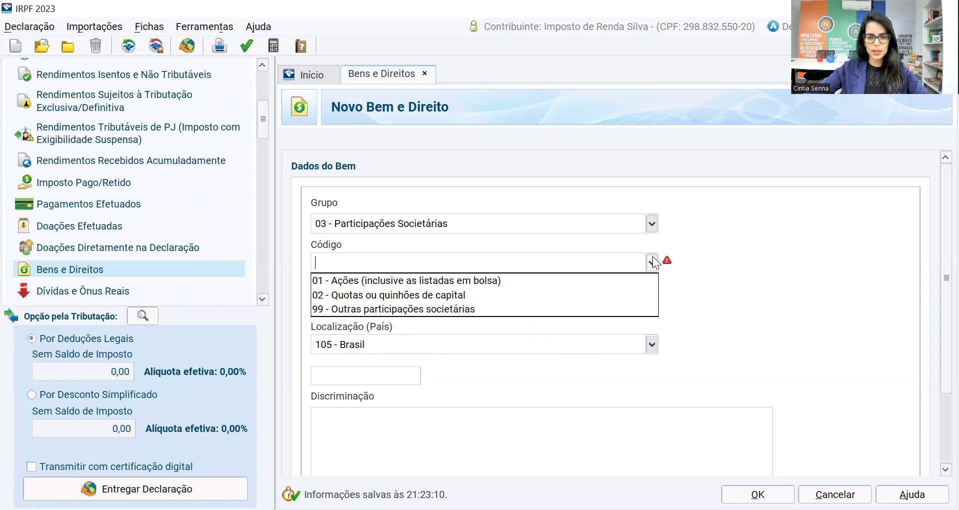
click(408, 281)
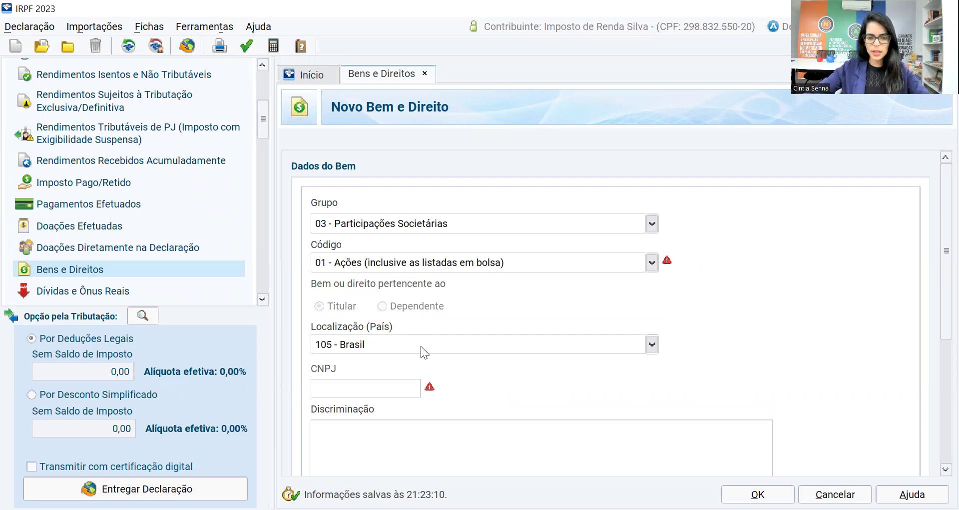
Step: Enter the issuing company's CNPJ for the shares
scroll(518, 386, down, 3)
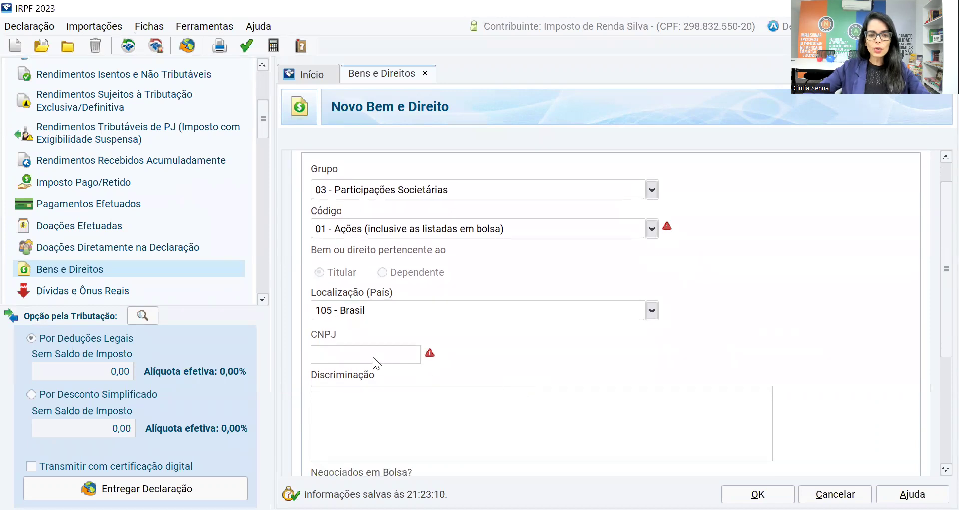
click(372, 356)
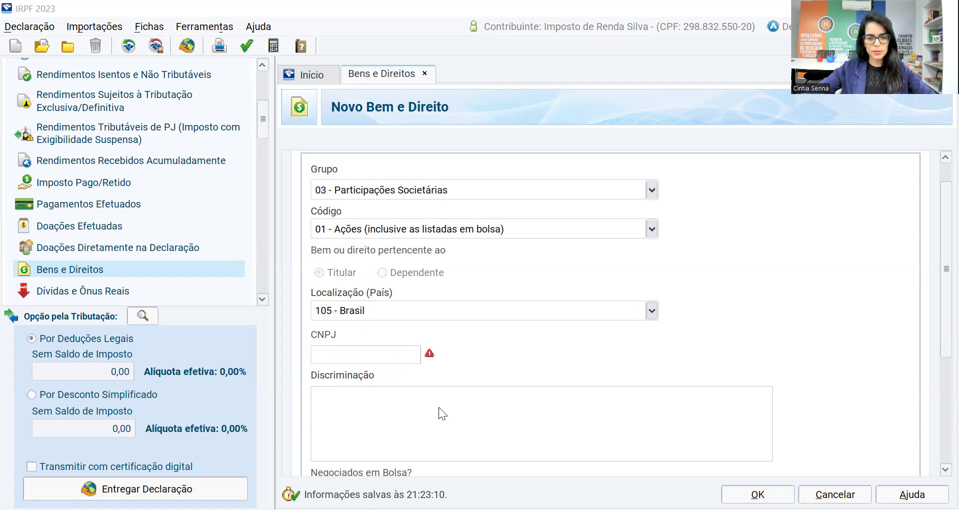
click(373, 357)
text(38.926.522/0001-91)
Step: Describe the holding as 200 Ações ACOE3 da Ações S.A., bought 100 via corretora A for R$ 1.010,00 and 100 via B for R$ 810,00, average R$ 9,10
click(439, 407)
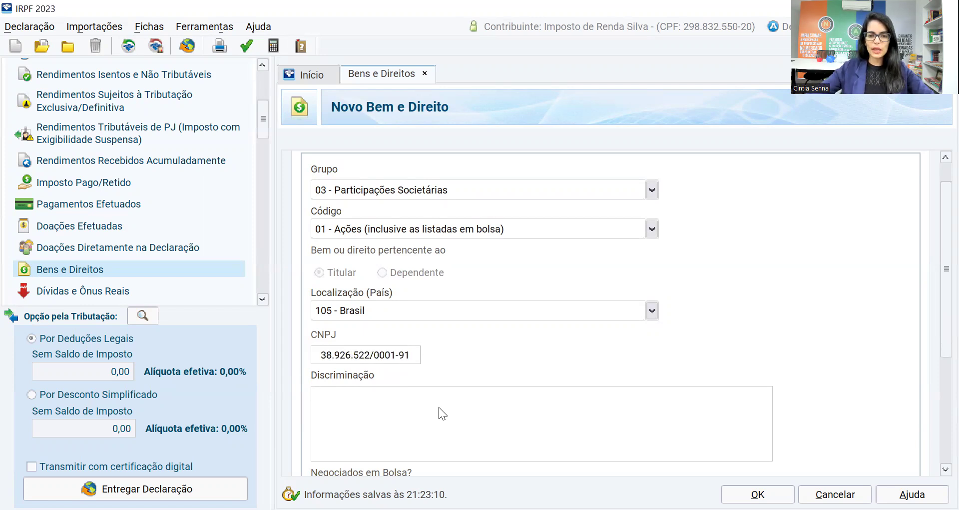
text(200)
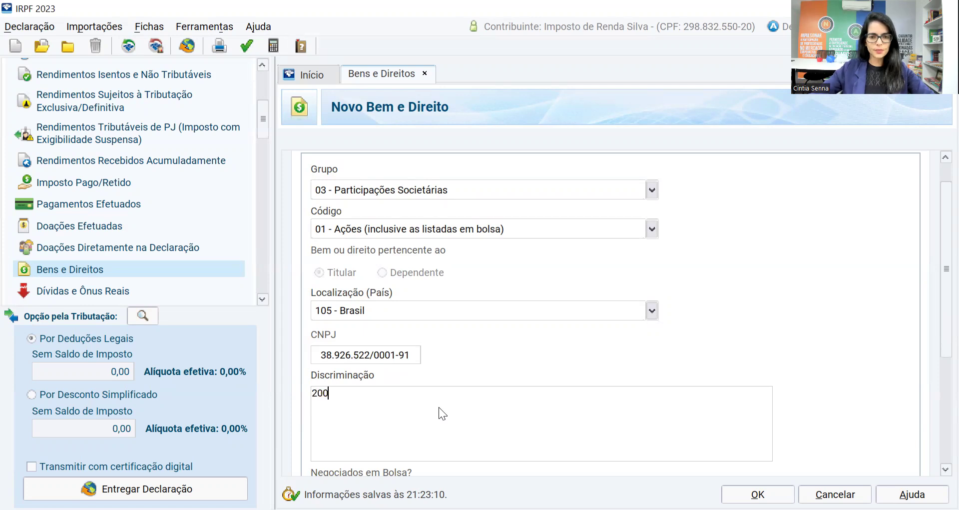
key(alt+Tab)
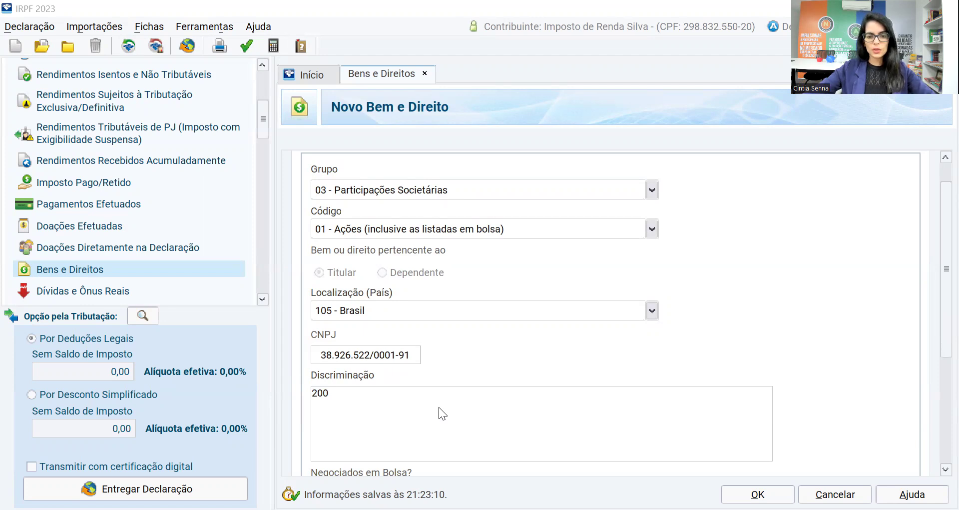
key(alt+Tab)
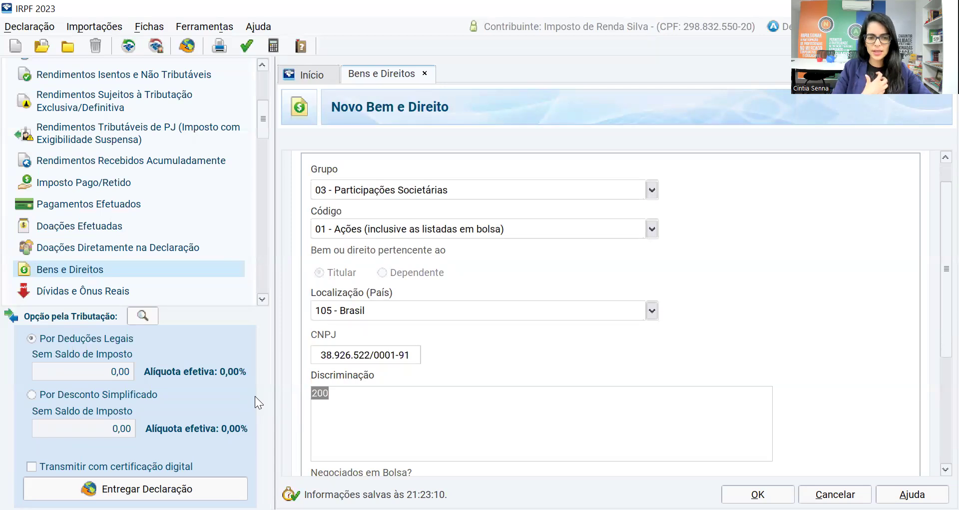
text(200 ações ACOE3 da Ações S.A. | 100 ações adquiridas por intermédio da corretora A pelo valor de R$ 1.010,00 e 100 ações adquiridas por intermédio da corretora B pelo valor de R$ 810,00. Preço médio por ação - R$ 9,10.)
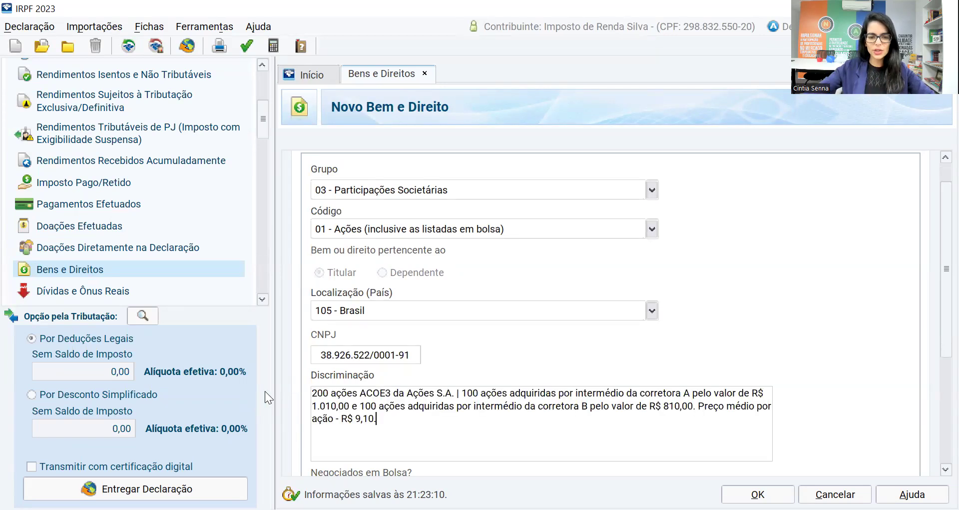
click(334, 398)
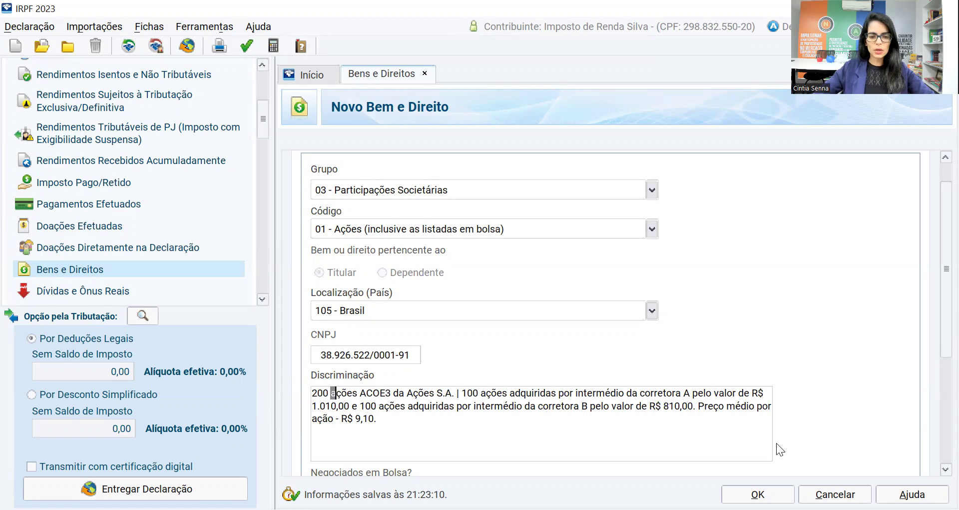
text(A)
Step: Select the company name "Ações S.A." in the description to review it
key(Left)
key(Right)
key(Right)
key(Right)
key(Right)
key(Right)
key(Right)
key(Right)
key(Right)
key(Right)
key(Right)
key(Right)
key(Right)
key(Right)
key(Right)
key(Right)
key(Right)
key(Right)
key(Right)
key(Right)
key(Right)
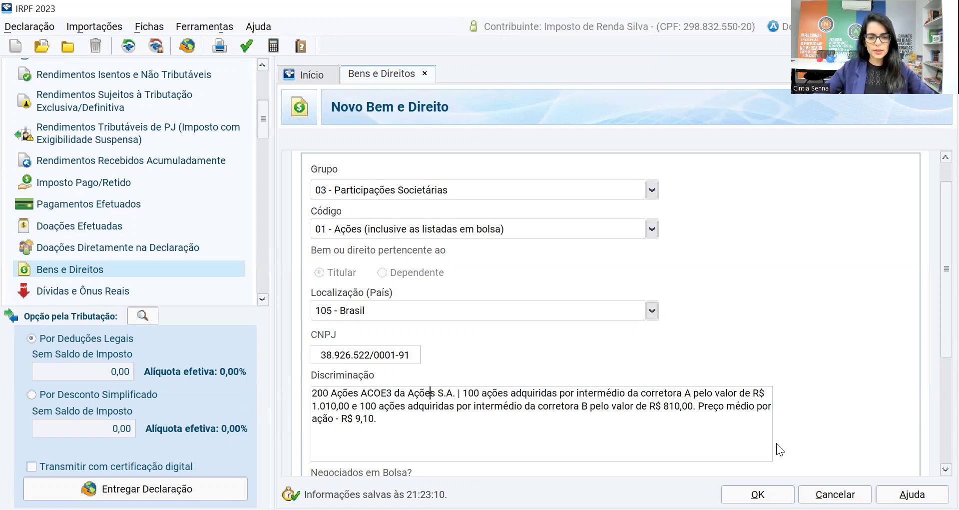
key(Left)
key(Left)
key(Left)
key(Left)
key(Left)
key(Left)
key(shift+Right)
key(shift+Right)
key(shift+Right)
key(shift+Right)
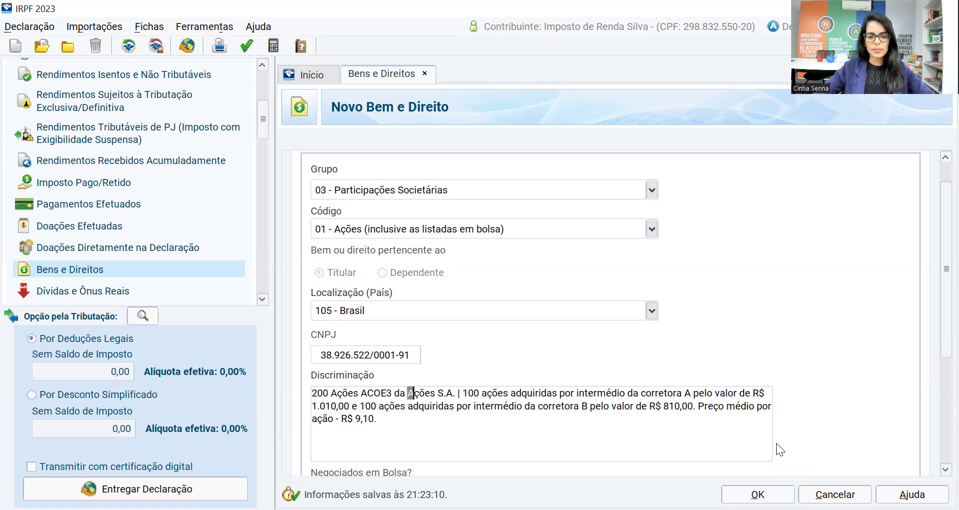
key(shift+Right)
key(shift+Right)
key(shift+Right)
key(shift+Right)
key(shift+Right)
key(shift+Right)
key(shift+Right)
key(shift+Right)
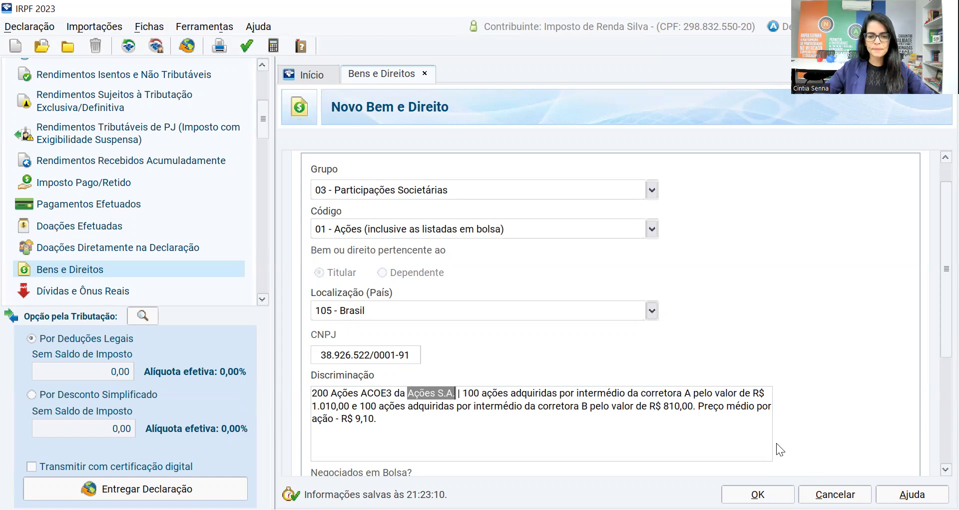
Step: Select the description passage on the 100 shares acquired through corretora A, up to the value R$ 1.010,00, to review it
key(Right)
key(shift+Right)
key(Right)
key(shift+Right)
key(shift+Right)
key(shift+Right)
key(shift+Right)
key(shift+Right)
key(shift+Right)
key(shift+Right)
key(shift+Right)
key(shift+Right)
key(shift+Right)
key(shift+Right)
key(shift+Right)
key(shift+Right)
key(shift+Right)
key(shift+Right)
key(shift+Right)
key(shift+Right)
key(shift+Right)
key(shift+Right)
key(shift+Right)
key(shift+Right)
key(shift+Right)
key(shift+Right)
key(shift+Right)
key(shift+Right)
key(shift+Right)
key(shift+Right)
key(shift+Right)
key(shift+Right)
key(shift+Right)
key(shift+Right)
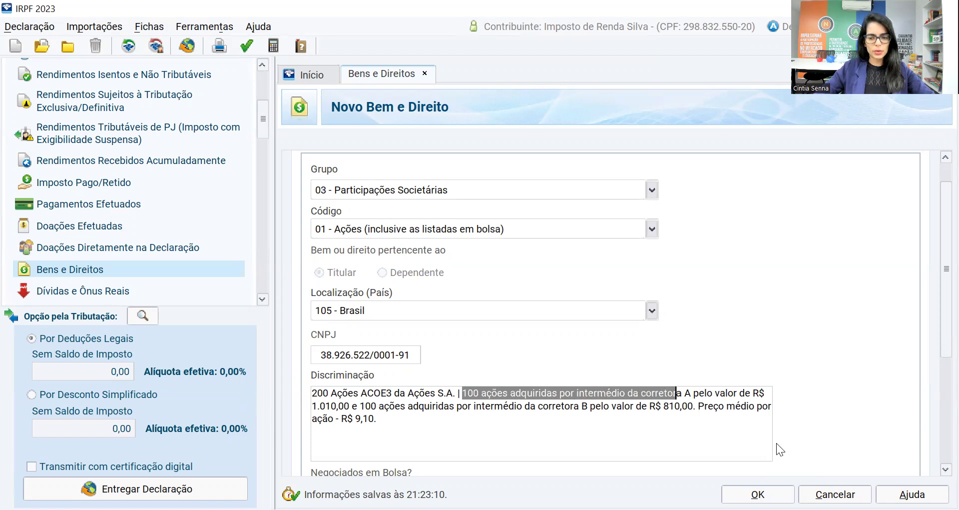
key(shift+Right)
key(shift+Right)
key(shift+Right)
key(shift+Right)
key(shift+Right)
key(shift+Right)
key(shift+Right)
key(shift+Right)
key(shift+Right)
key(shift+Right)
key(shift+Right)
key(shift+Right)
key(shift+Right)
key(shift+Right)
key(shift+Right)
key(shift+Right)
key(shift+Right)
key(shift+Right)
key(shift+Right)
key(shift+Right)
key(shift+Right)
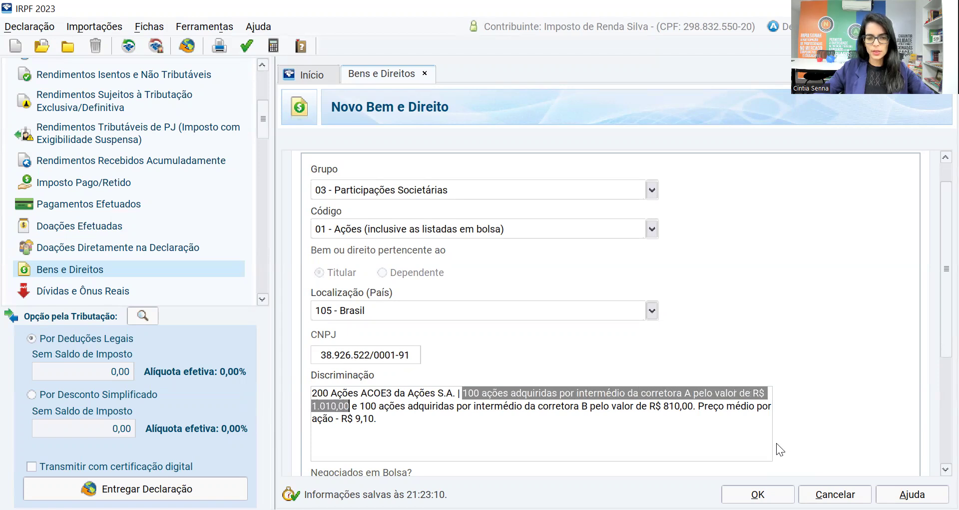
Step: Select the description passage on the 100 shares acquired through corretora B, up to R$ 810,00, and continue to "Preço médio" to review it
key(Right)
key(Right)
key(shift+Right)
key(shift+Right)
key(shift+Right)
key(shift+Right)
key(shift+Right)
key(shift+Right)
key(shift+Right)
key(shift+Right)
key(shift+Right)
key(shift+Right)
key(shift+Right)
key(shift+Right)
key(shift+Right)
key(shift+Right)
key(shift+Right)
key(shift+Right)
key(shift+Right)
key(shift+Right)
key(shift+Right)
key(shift+Right)
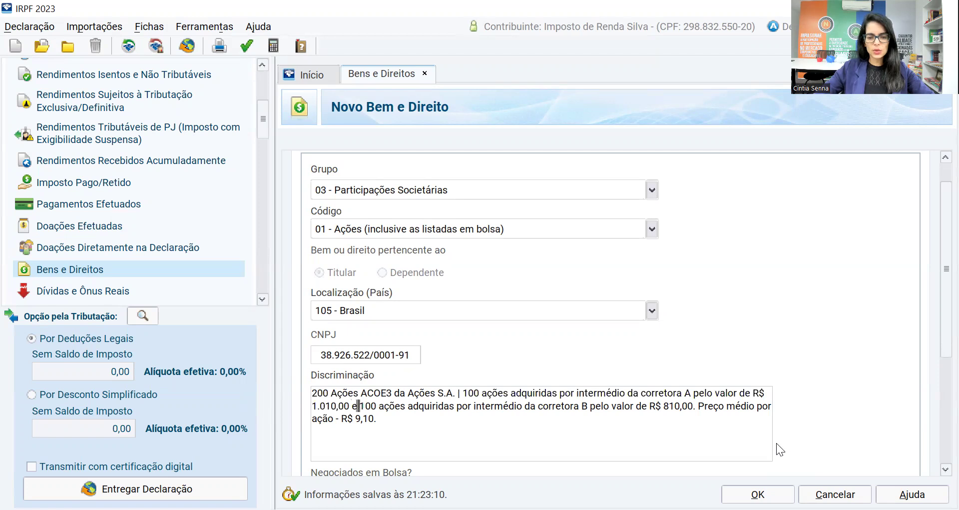
key(shift+Right)
key(shift+Right)
key(shift+Right)
key(shift+Right)
key(shift+Right)
key(shift+Right)
key(shift+Right)
key(shift+Right)
key(shift+Right)
key(shift+Right)
key(shift+Right)
key(shift+Right)
key(shift+Right)
key(shift+Right)
key(shift+Right)
key(shift+Right)
key(shift+Right)
key(shift+Right)
key(shift+Right)
key(shift+Right)
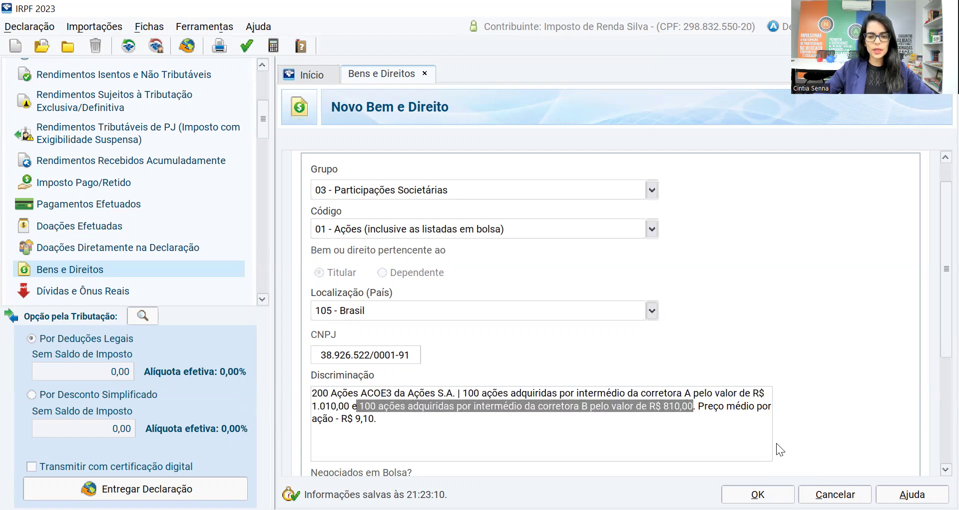
key(Right)
key(Right)
key(Right)
key(Right)
key(Right)
key(Right)
key(Right)
key(Right)
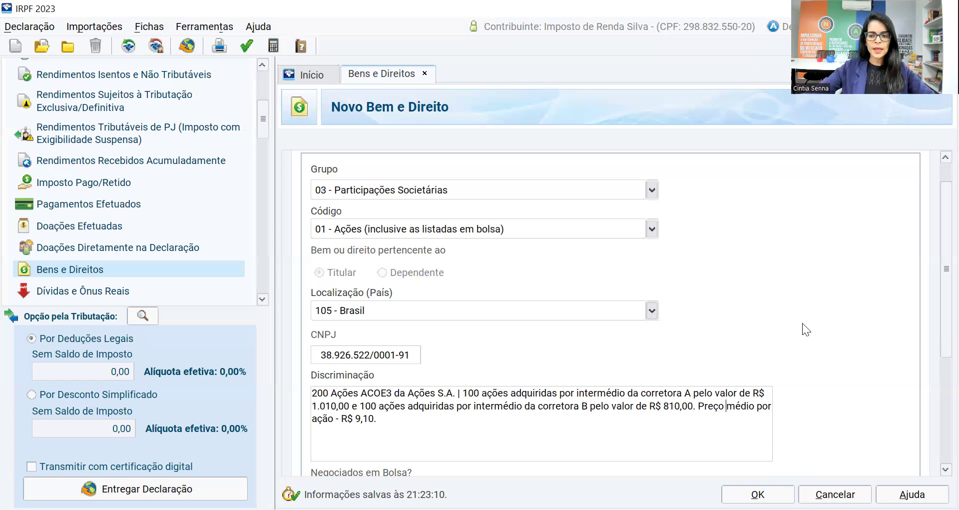
Step: Mark the shares as traded on the stock exchange and copy ACOE3 from the description as the trading code
scroll(820, 365, down, 3)
scroll(820, 365, down, 2)
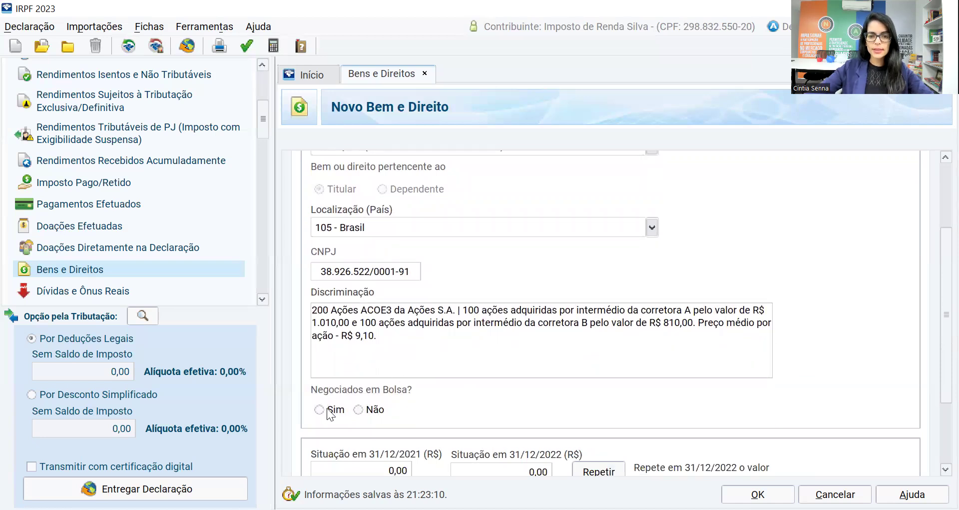
click(321, 409)
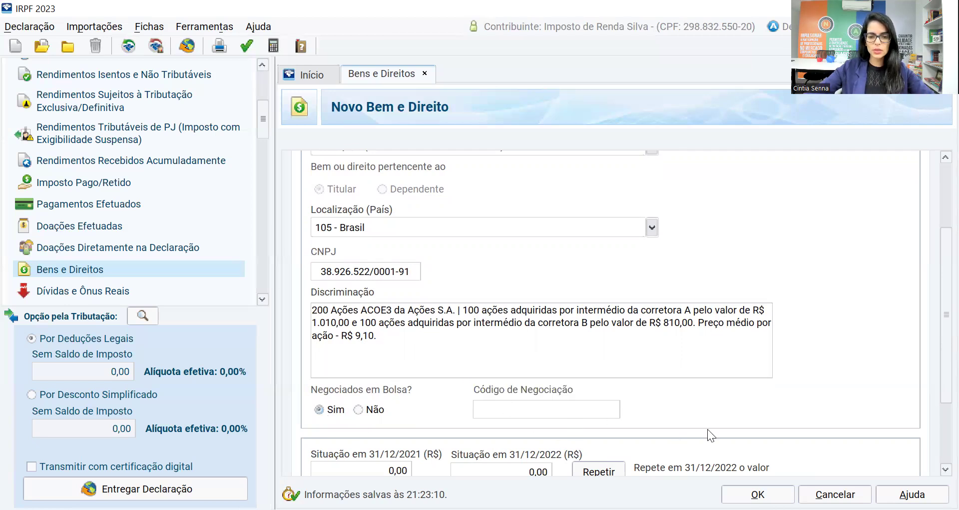
drag(360, 310, 392, 313)
key(ctrl+c)
click(524, 408)
key(ctrl+v)
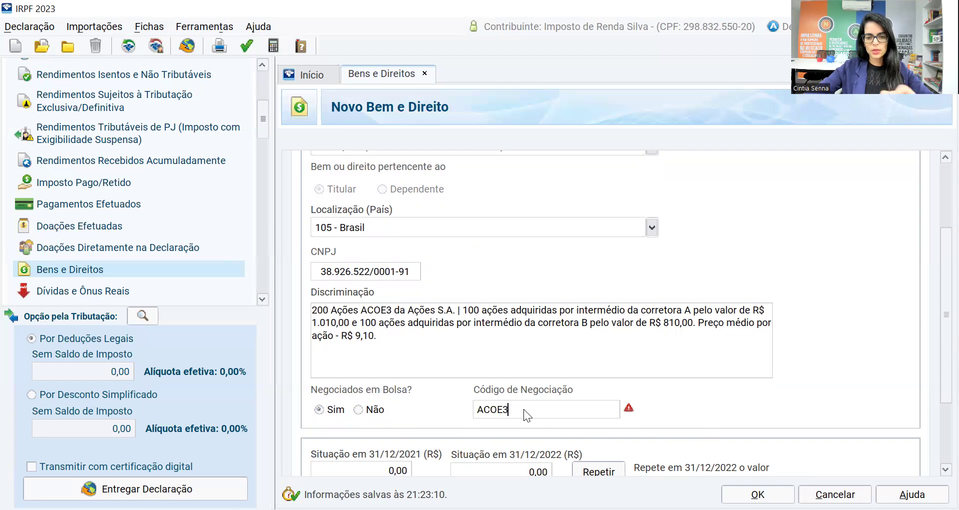
Step: Set the shares' value as of 31/12/2022 to R$ 1.820,00
scroll(523, 409, down, 3)
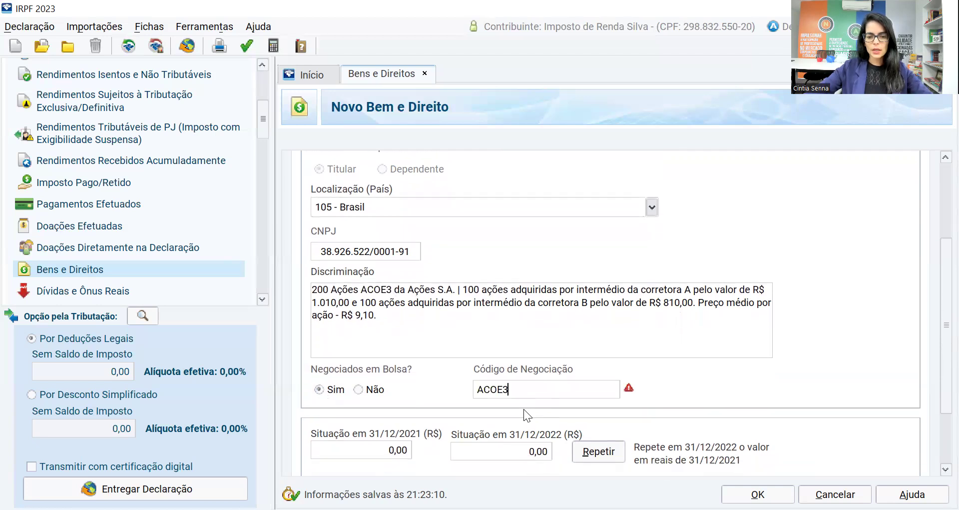
scroll(524, 408, down, 2)
click(393, 400)
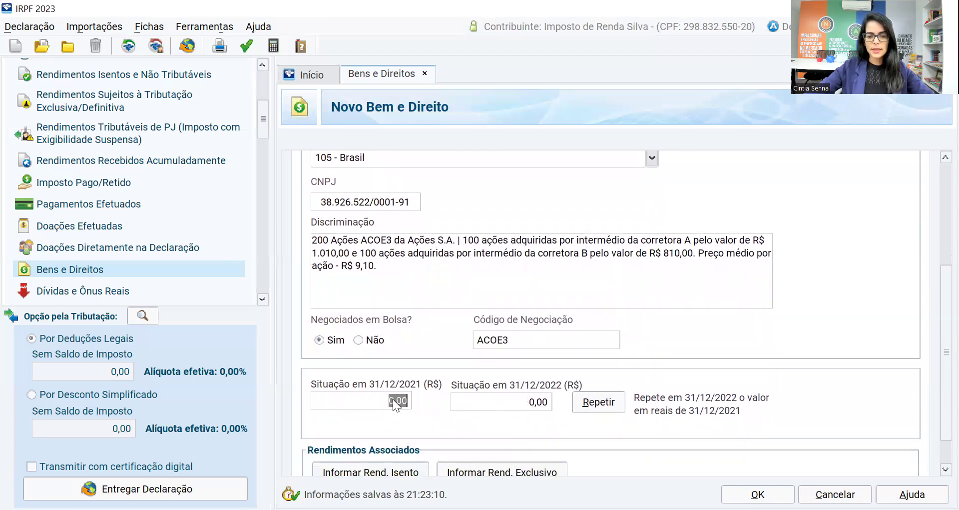
click(533, 401)
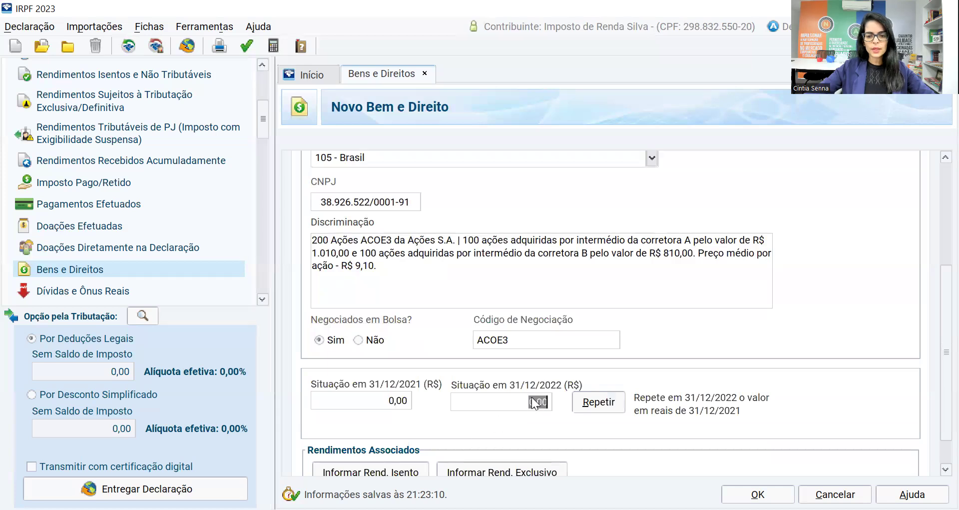
text(1820,)
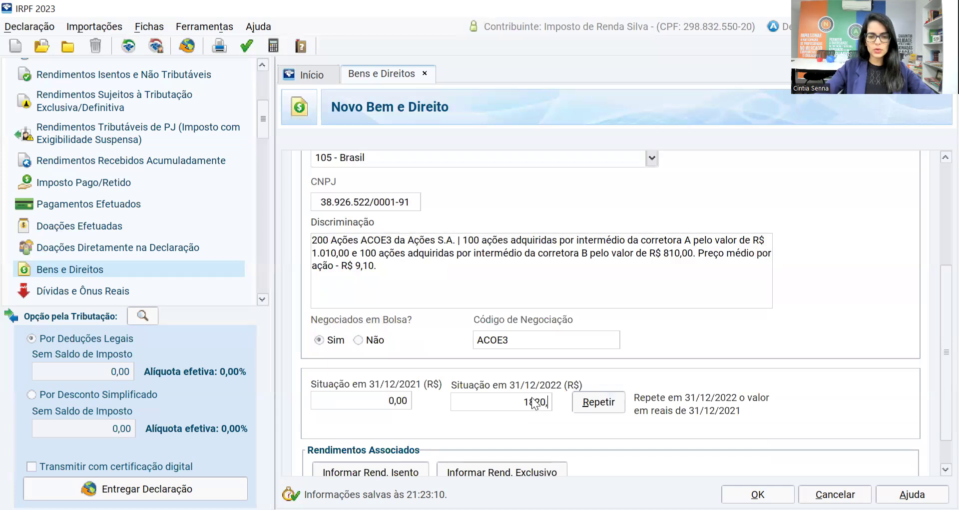
text(00)
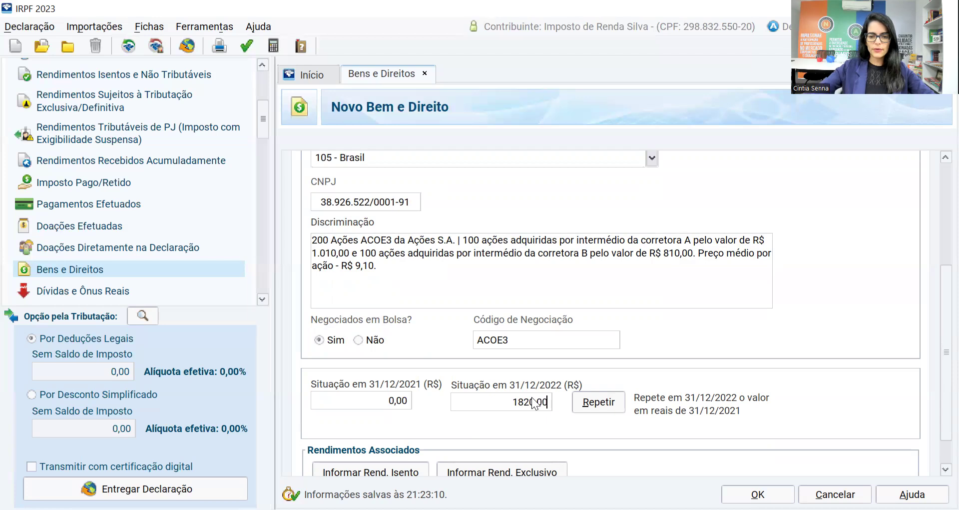
click(522, 335)
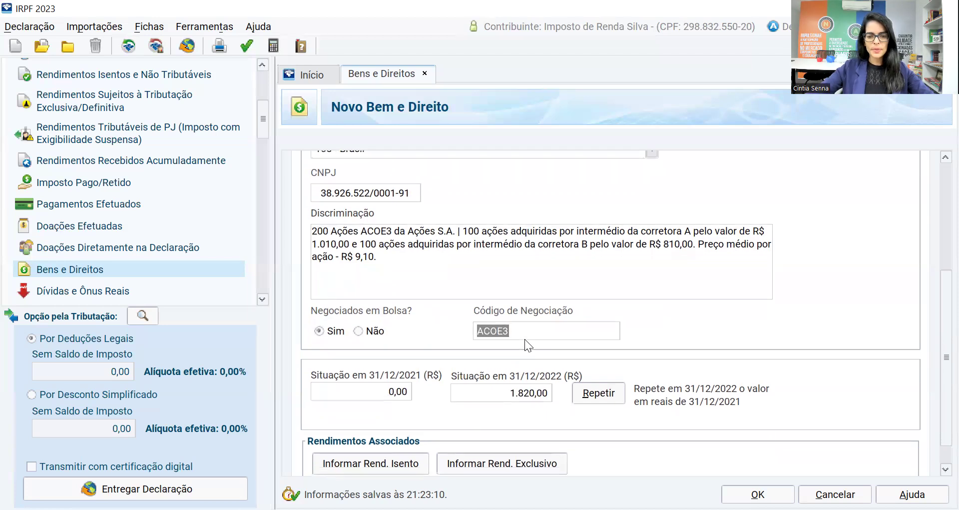
Step: Look over the completed share entry and save it as a new Bens e Direitos item
scroll(525, 339, up, 2)
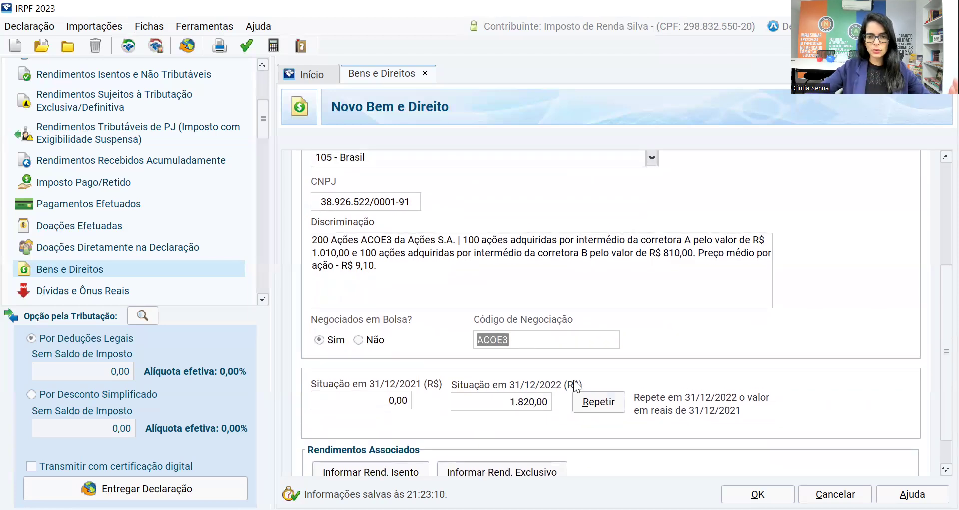
scroll(573, 380, down, 2)
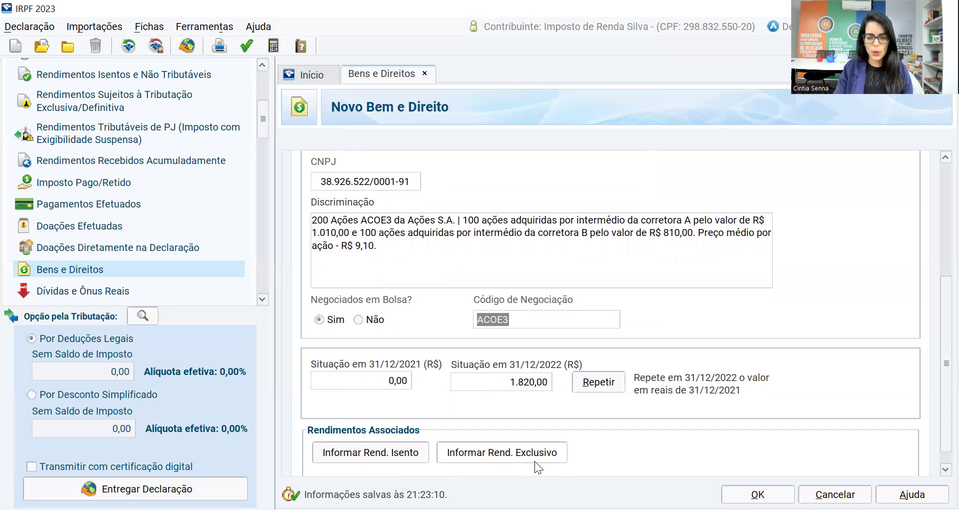
click(758, 494)
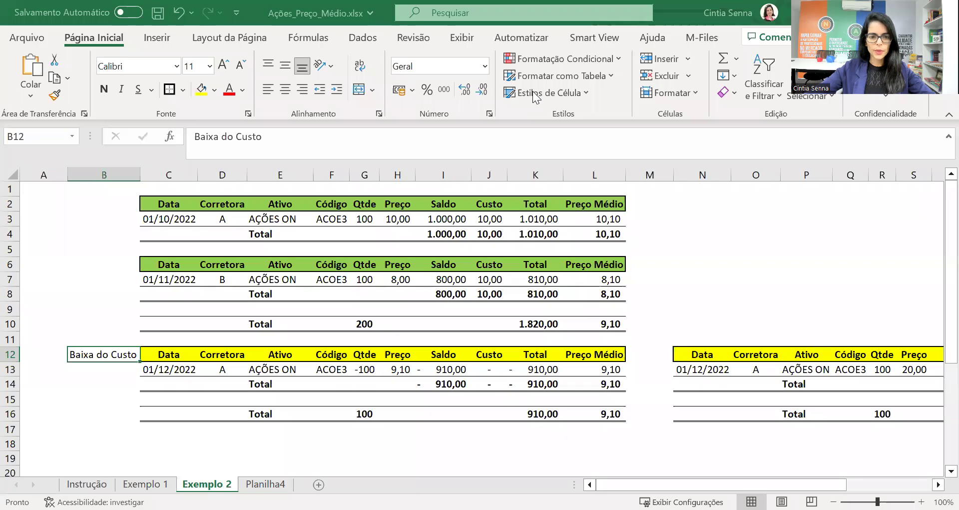
Step: Switch to the Excel workbook's Exemplo 1 sheet and examine row 10's total quantity, total cost and average price formula
key(ctrl+Page_Up)
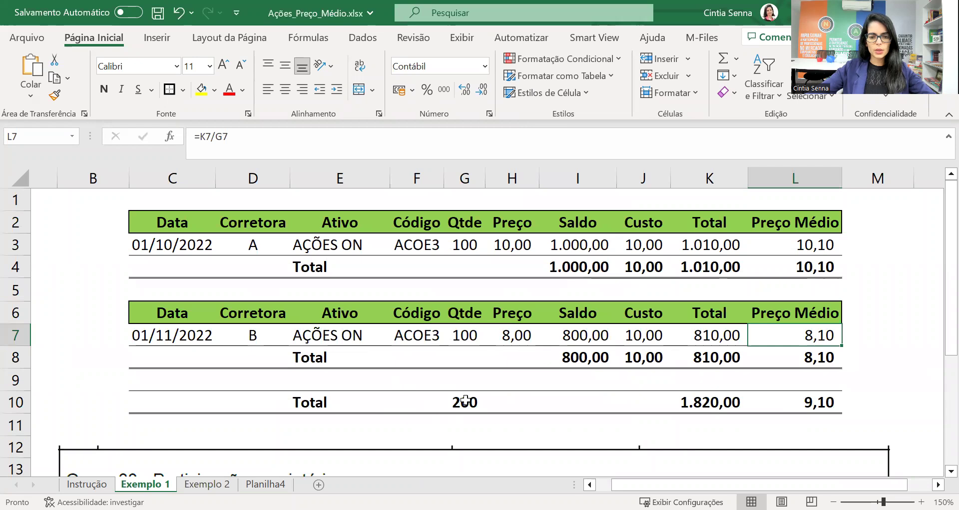
drag(462, 399, 465, 222)
click(698, 401)
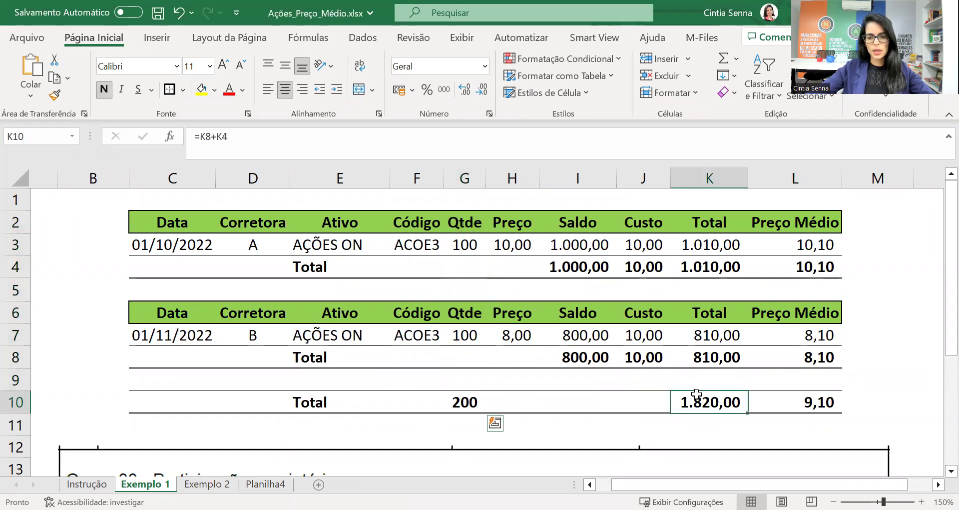
click(829, 401)
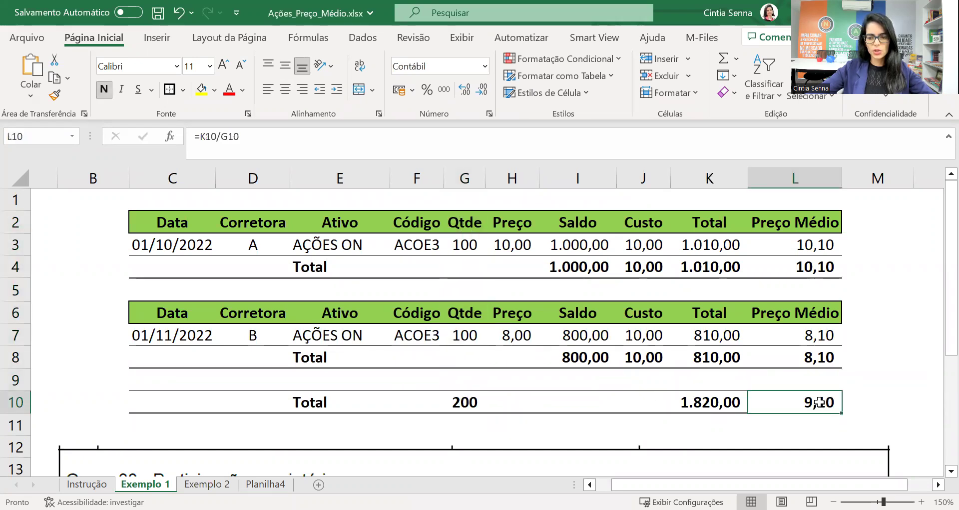
key(F2)
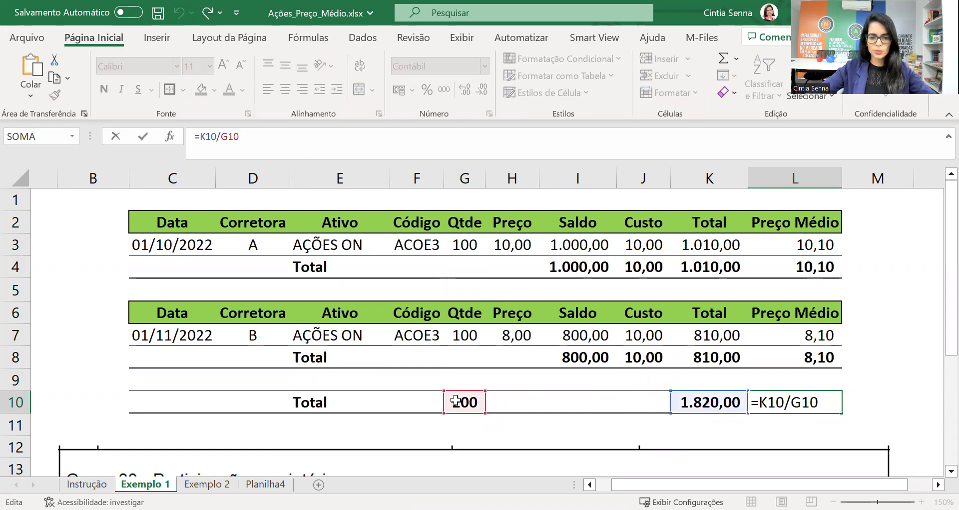
key(ctrl+Return)
Step: Open the Exemplo 2 sheet and highlight the combined purchase totals in row 10, from C10 to L10, for review
key(ctrl+Page_Down)
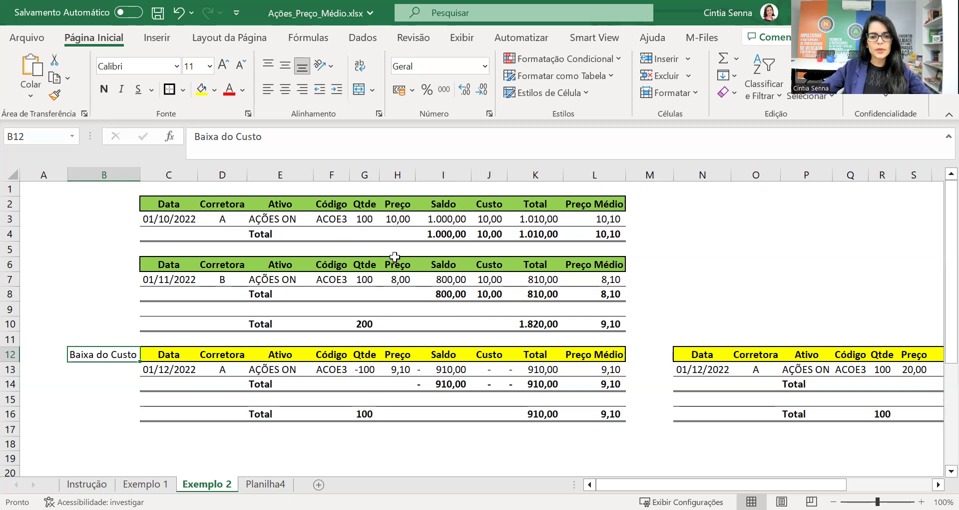
drag(172, 322, 603, 327)
scroll(619, 382, up, 2)
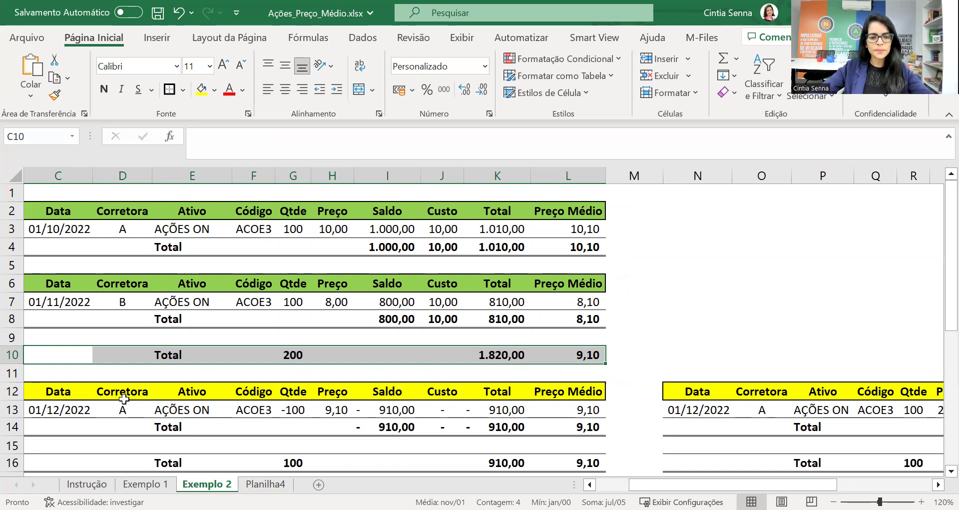
Step: Examine the quantity removed in G13 of the Baixa do Custo table and the remaining cost total in K16
click(292, 409)
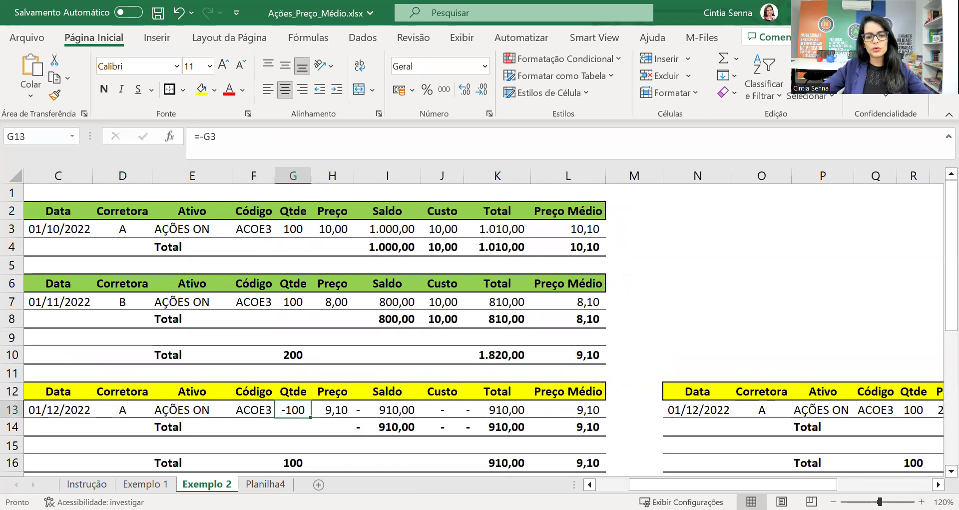
scroll(134, 393, left, 3)
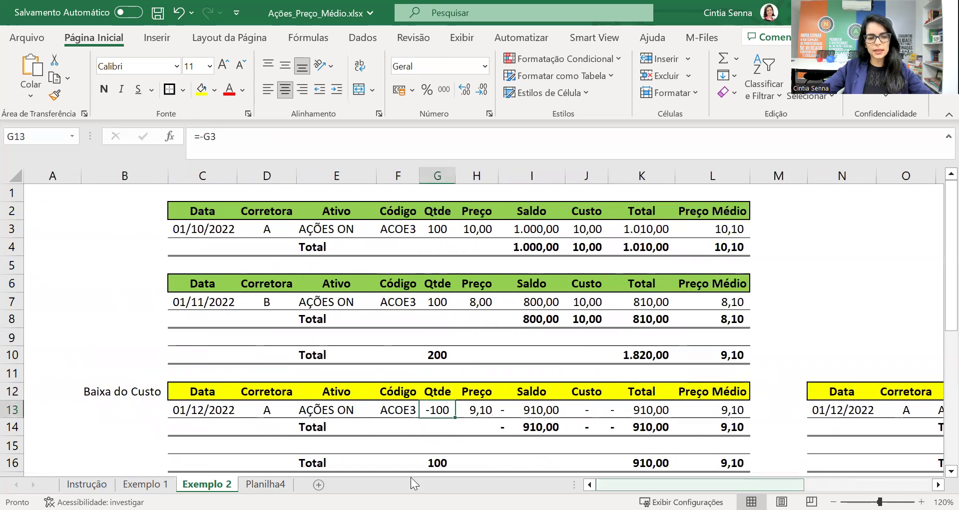
click(134, 392)
scroll(625, 410, down, 1)
click(625, 410)
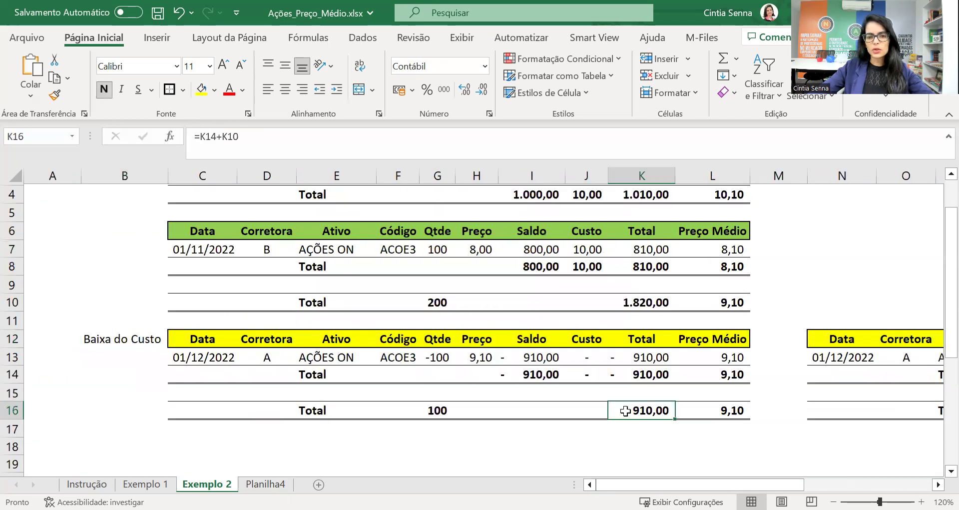
Step: Review row 13 of the Baixa do Custo table: the quantity, the price formula in H13 and the total in K13
click(439, 356)
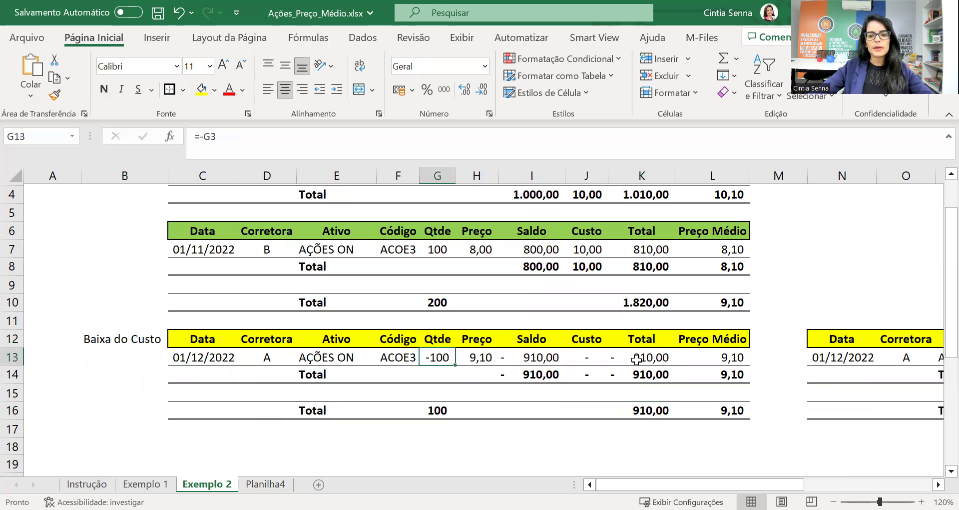
click(485, 356)
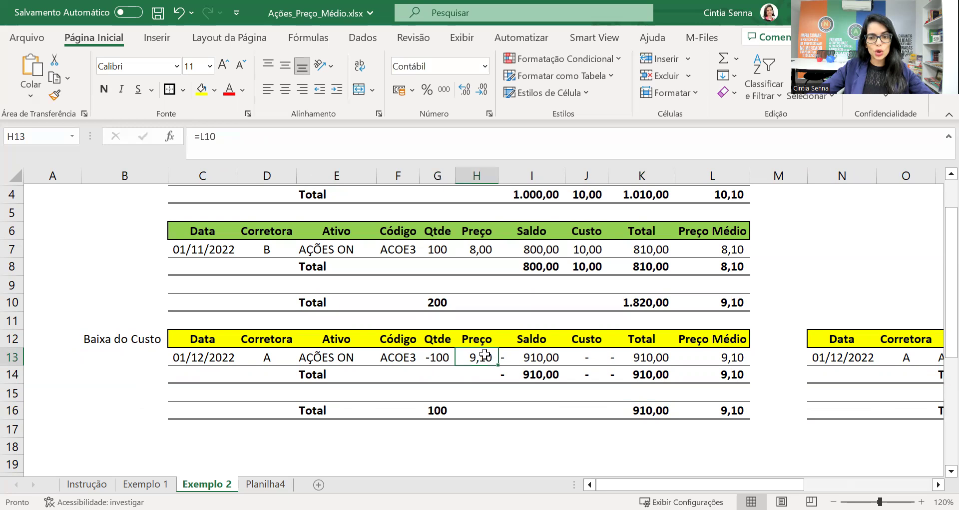
click(616, 144)
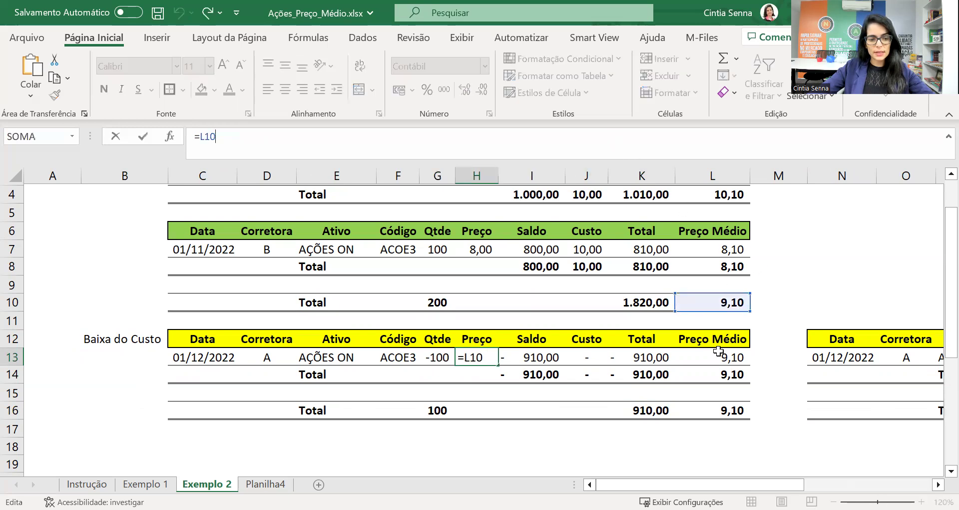
key(ctrl+Return)
click(645, 356)
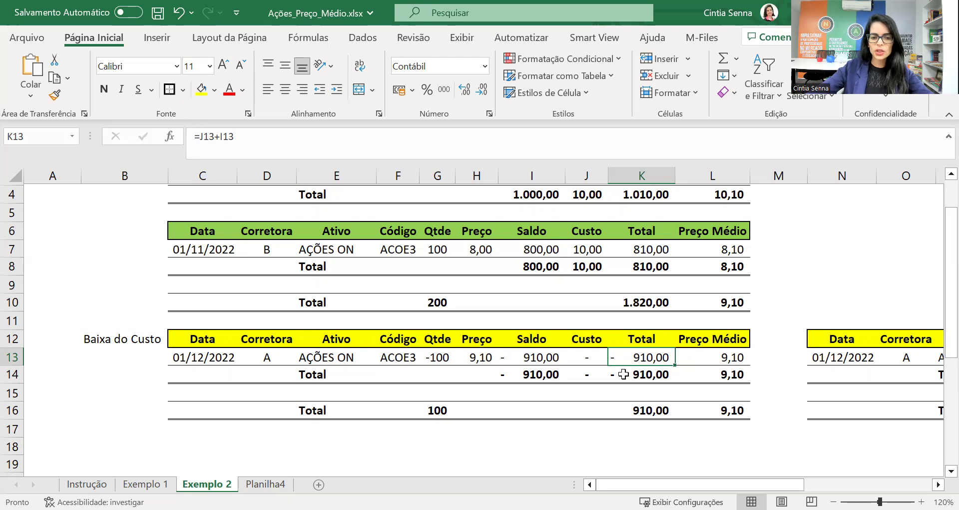
scroll(624, 374, up, 1)
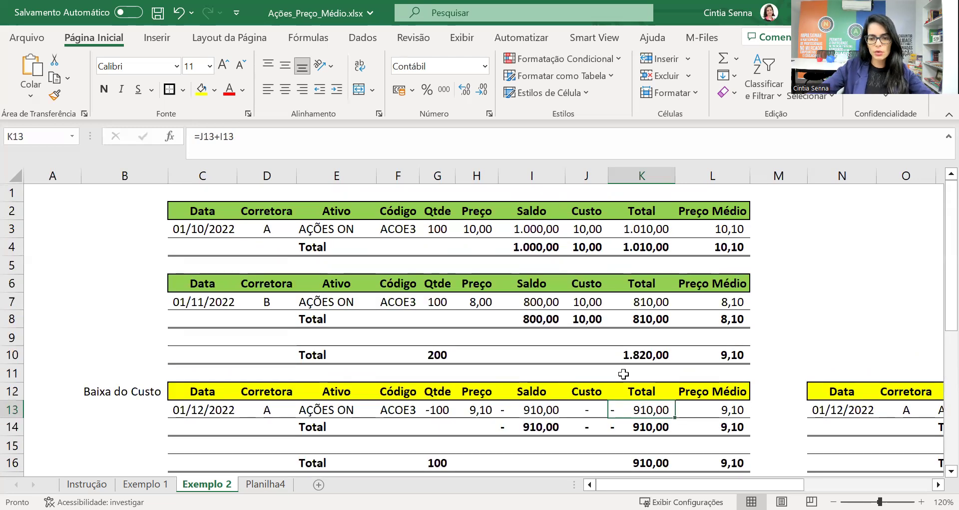
scroll(624, 374, down, 1)
Step: Examine the price, balance, cost and total cells of the 01/12/2022 sale in S13 to V13, plus the total in V14
drag(700, 484, 838, 478)
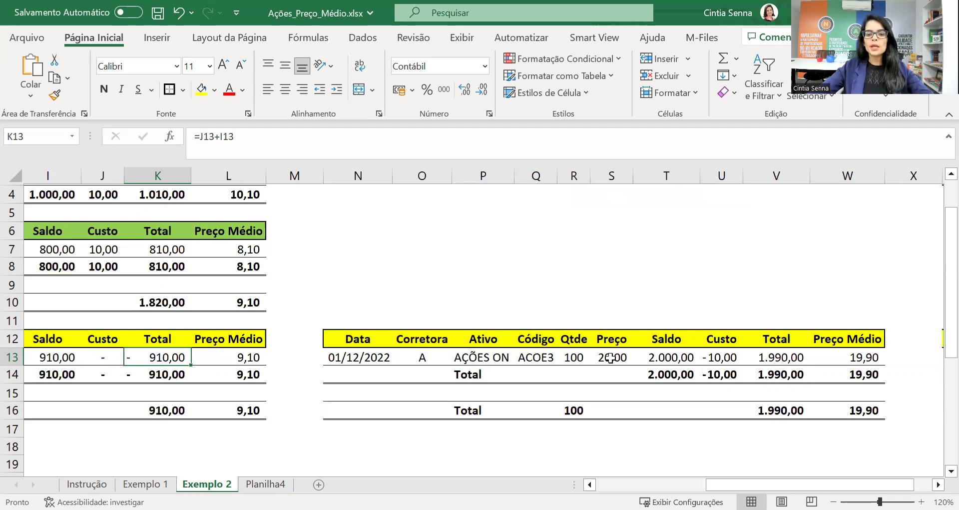
click(616, 352)
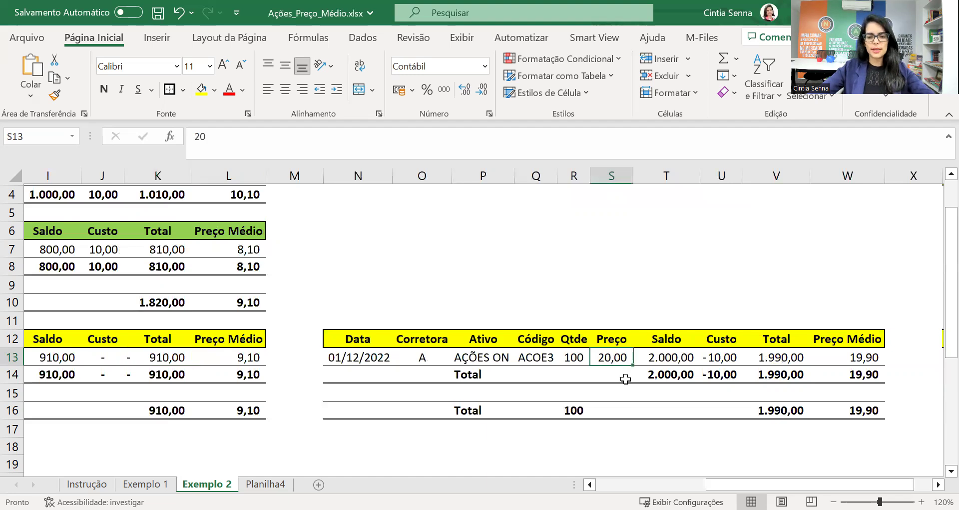
click(663, 358)
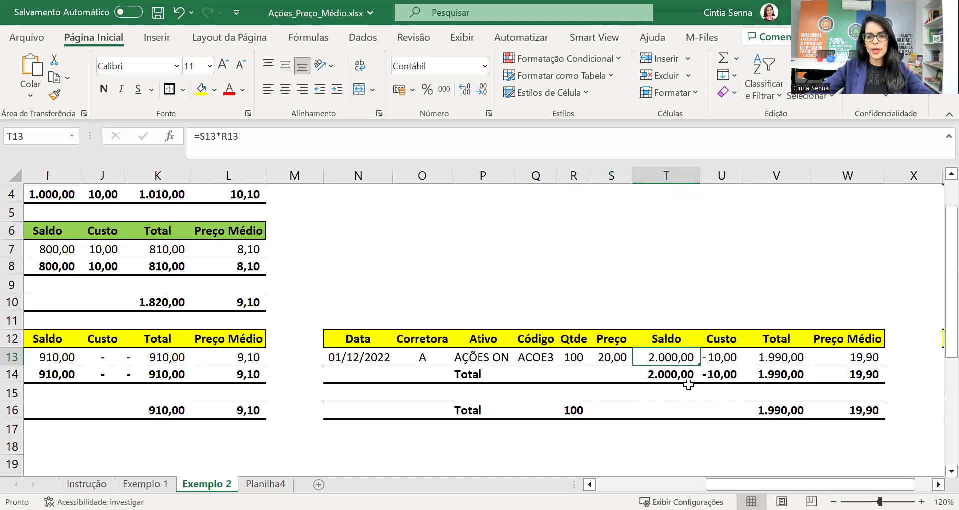
click(723, 356)
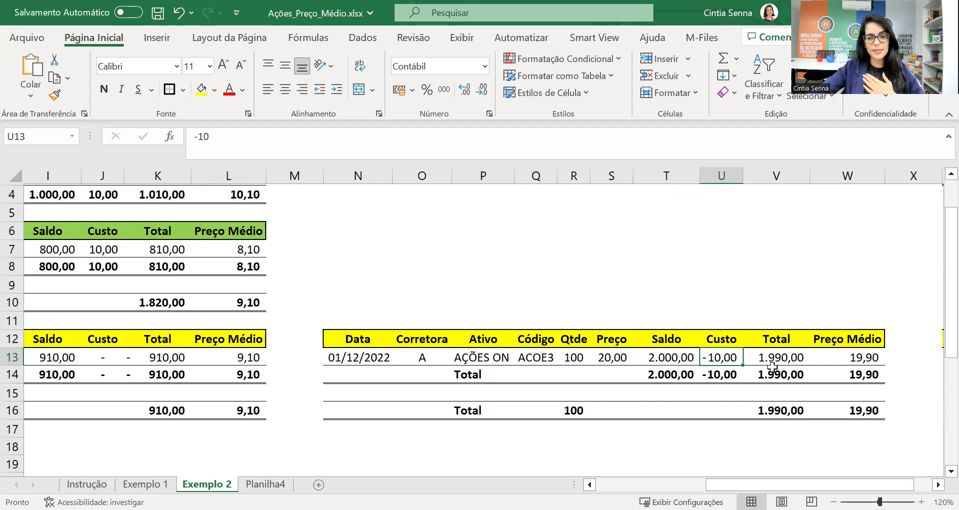
click(772, 369)
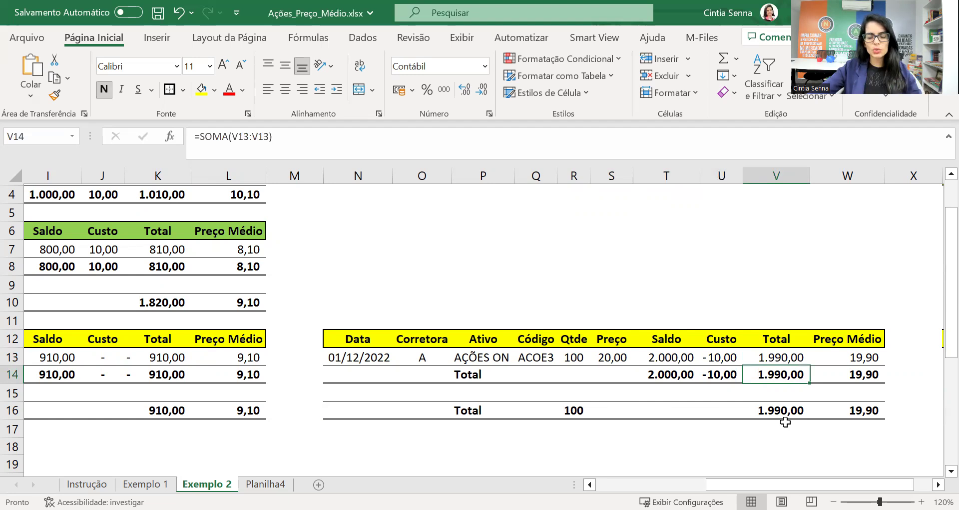
click(786, 354)
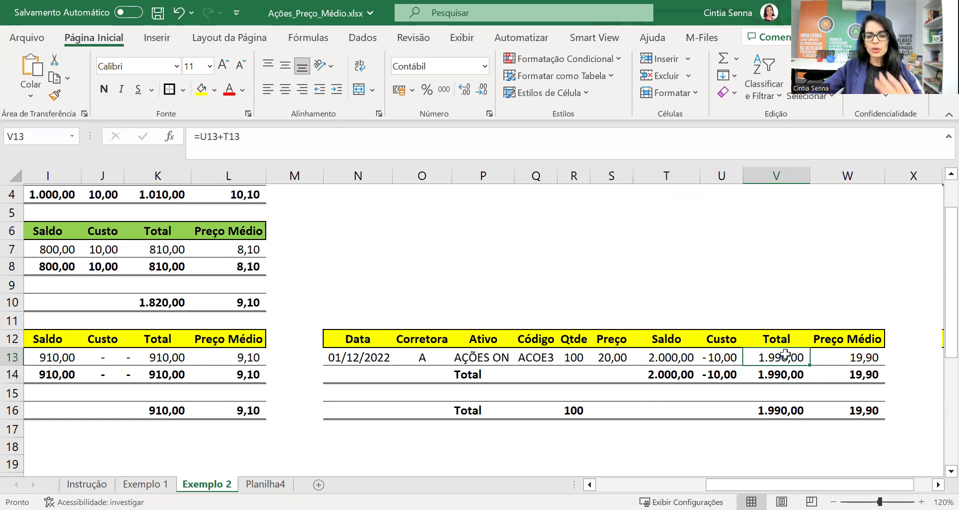
Step: Examine the sale's average price in W13 and the Ganho/Perda formula in Y13 alongside the sale total in V13
click(835, 353)
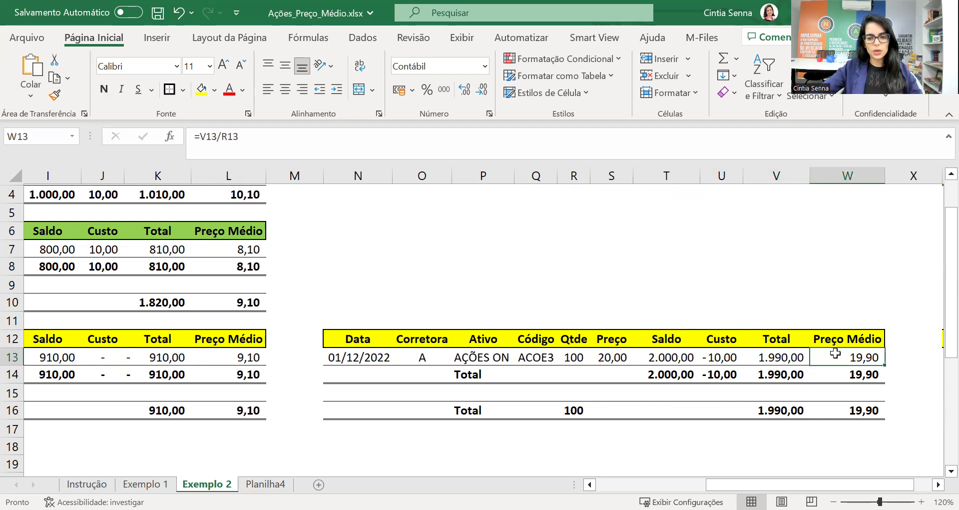
scroll(878, 452, down, 2)
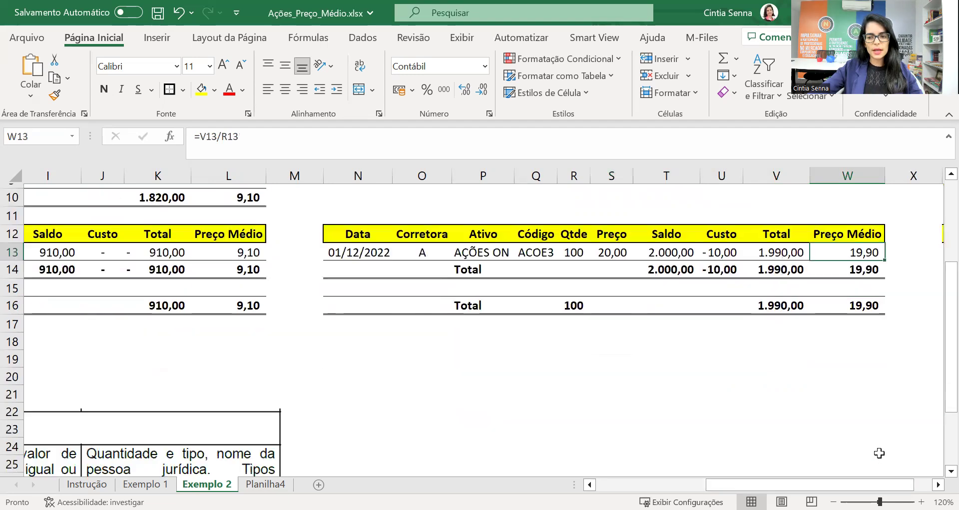
drag(882, 484, 900, 485)
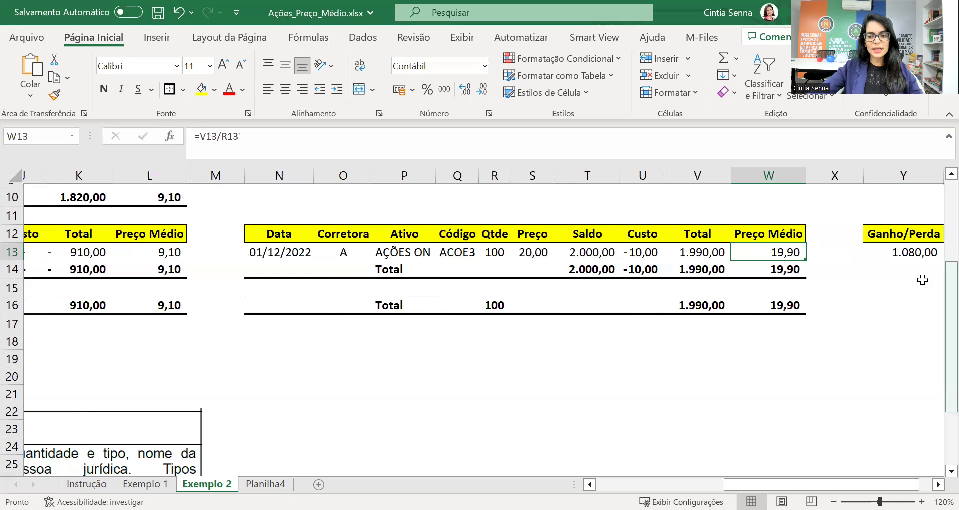
click(916, 248)
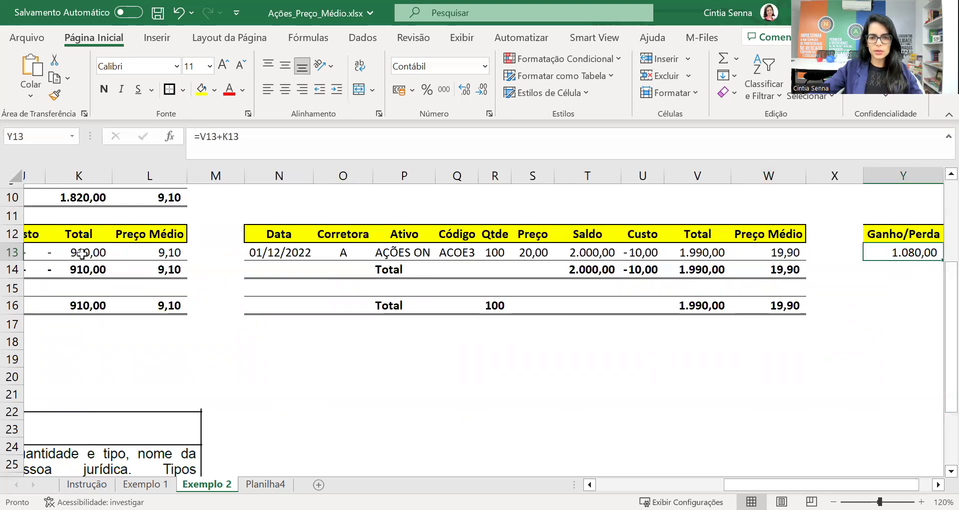
click(700, 253)
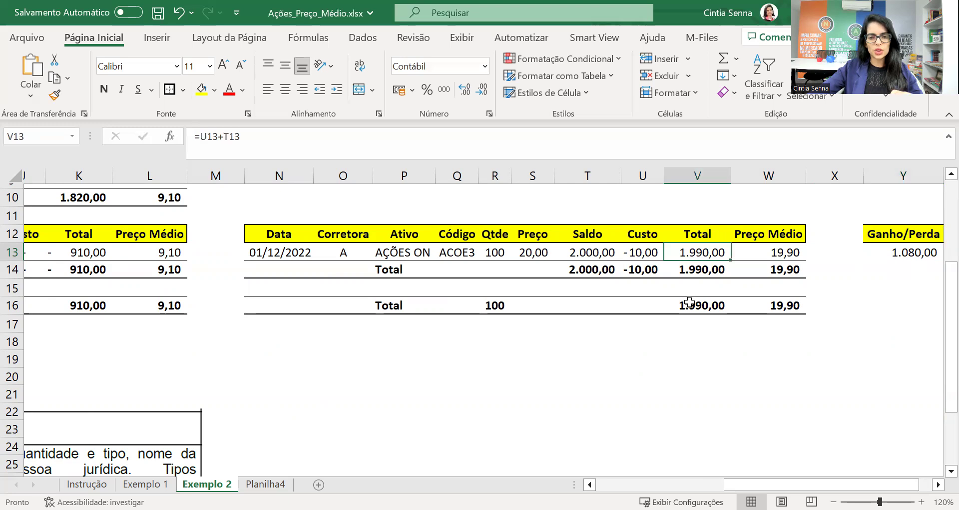
click(875, 254)
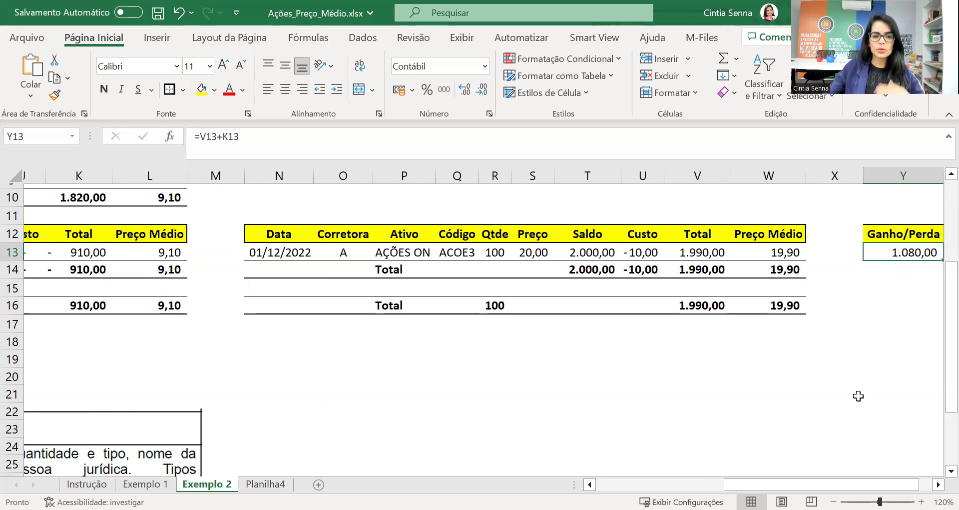
Step: Review the sale's Corretora in O12:O13 and compare the first purchase total in K3 with sale total V13 and the Ganho/Perda in Y4
drag(346, 234, 346, 256)
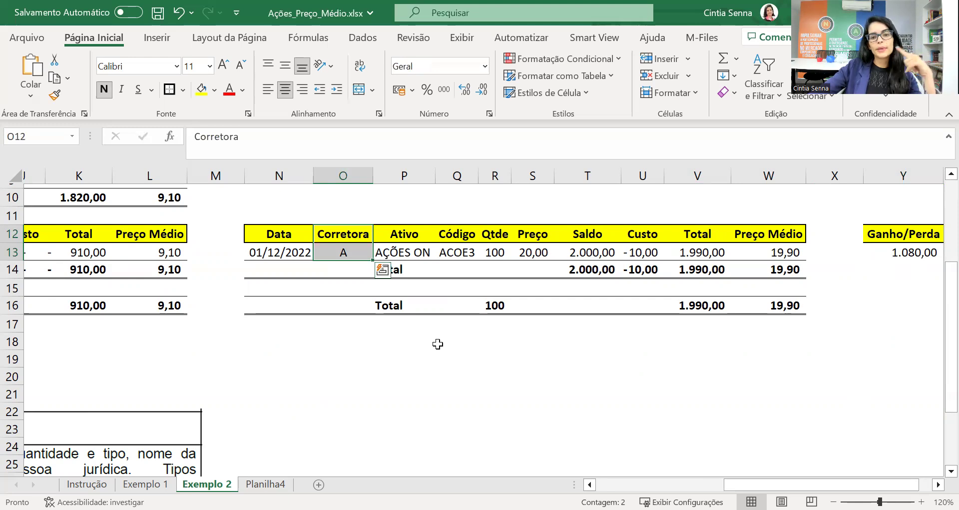
scroll(438, 343, up, 3)
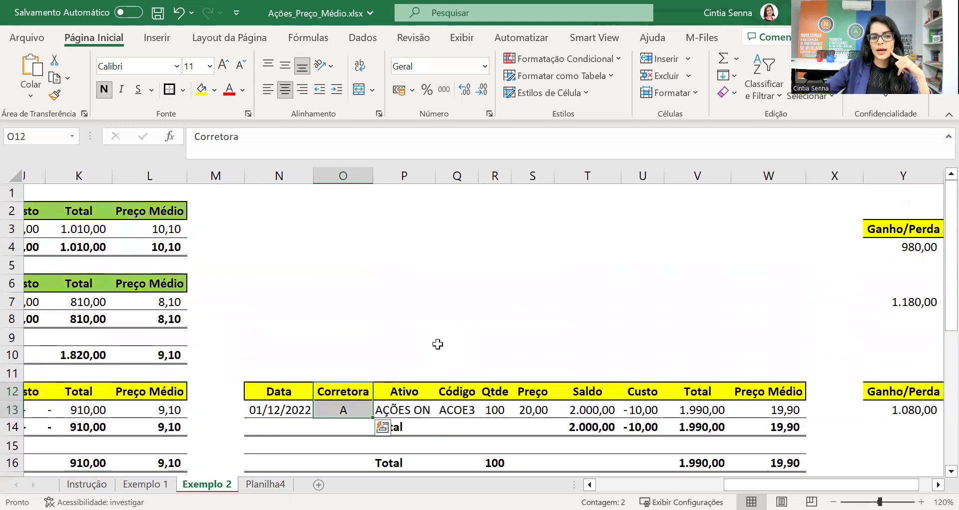
click(84, 226)
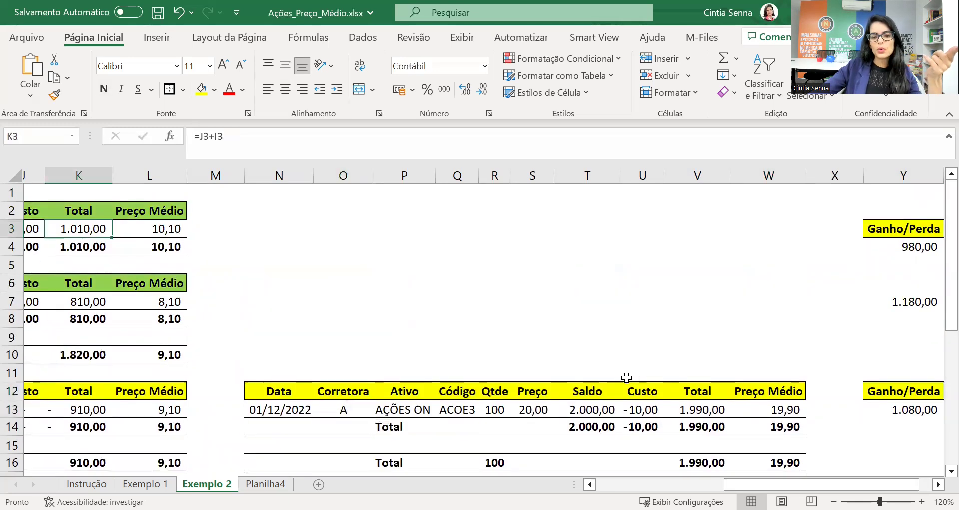
click(691, 411)
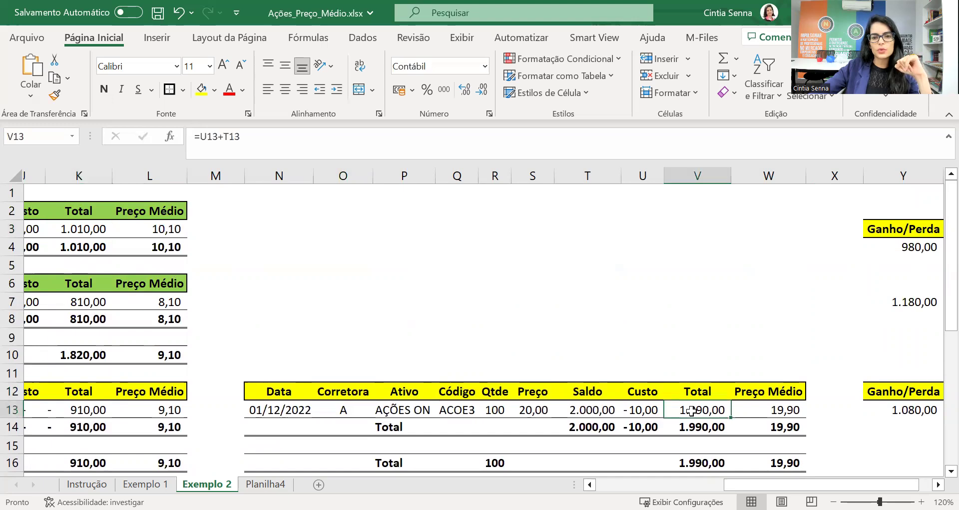
click(894, 248)
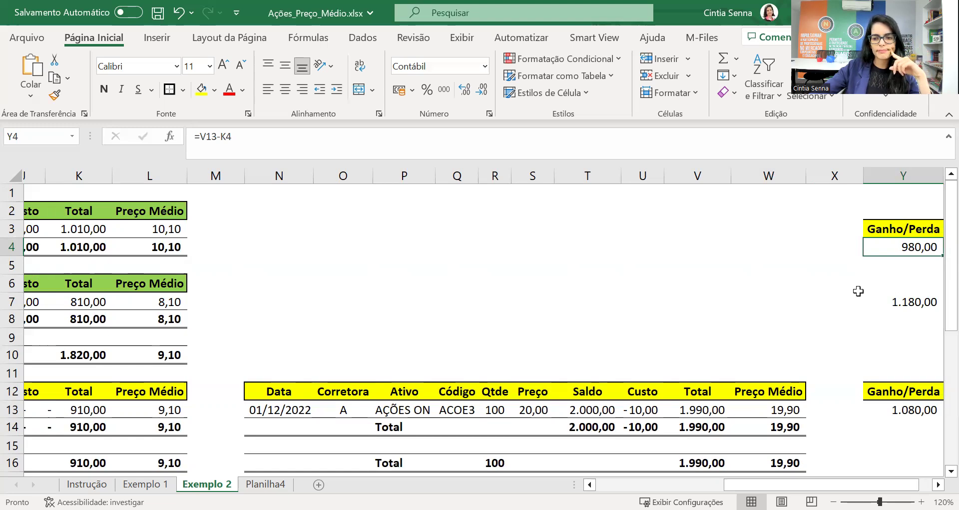
Step: Compare the second purchase total in K7 with its Ganho/Perda in Y7, and highlight the average-cost Ganho/Perda in Y12:Y13
click(102, 303)
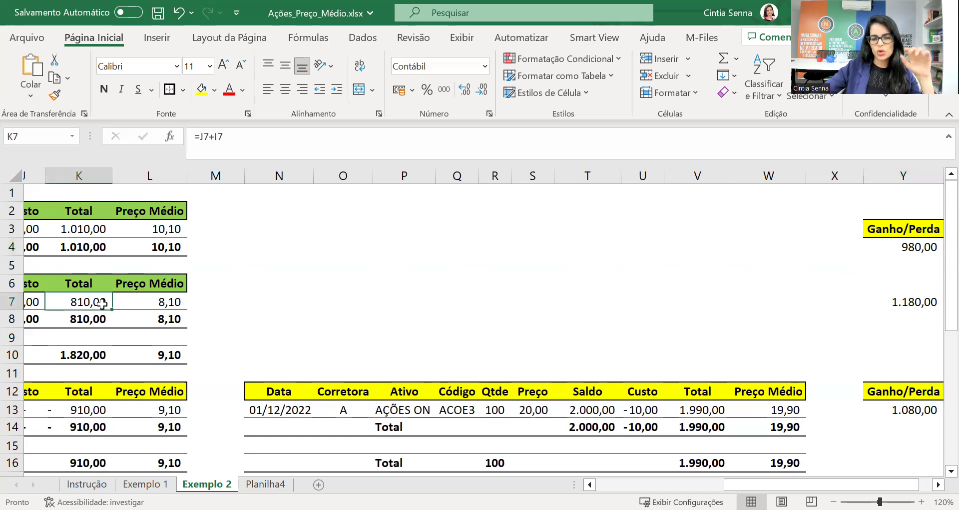
click(895, 304)
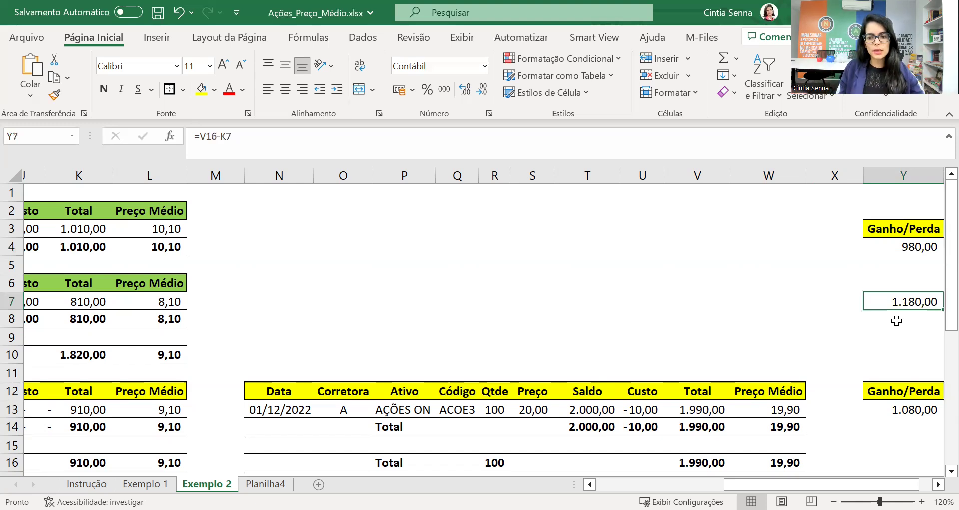
drag(895, 388, 870, 408)
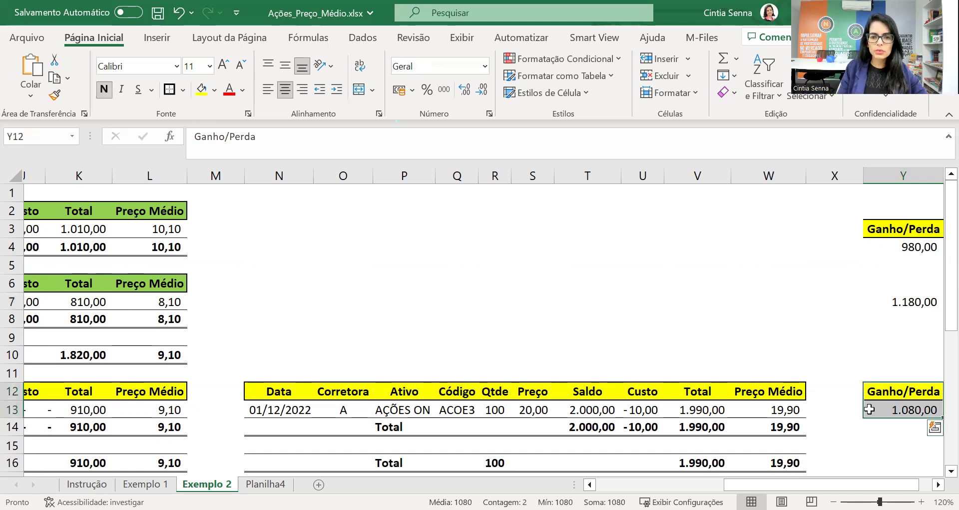